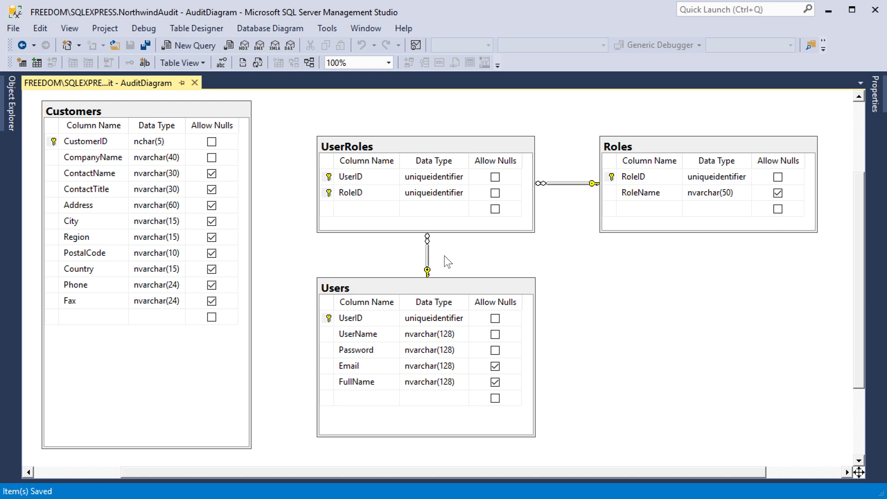
# Add CreatedOn (datetime) and CreatedBy (uniqueidentifier) columns to the Customers table
pyautogui.click(93, 317)
pyautogui.write('CreatedOn')
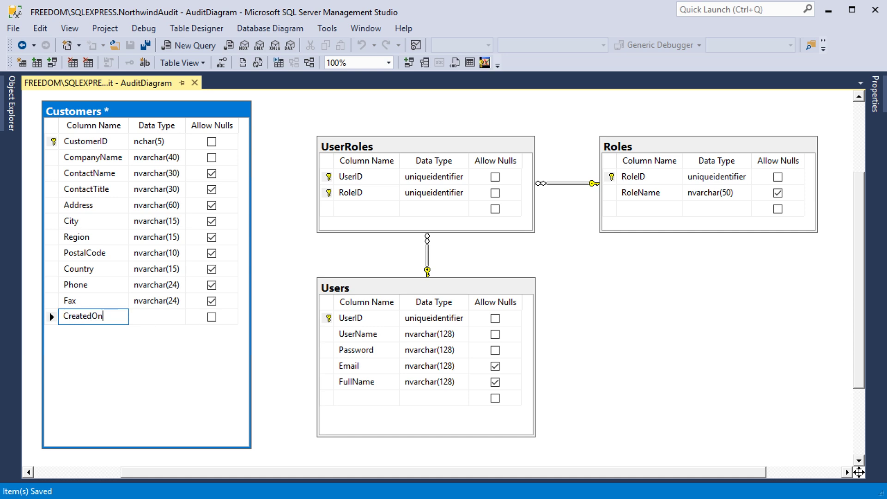
pyautogui.press('Tab')
pyautogui.write('datetime')
pyautogui.press('Tab')
pyautogui.press('Tab')
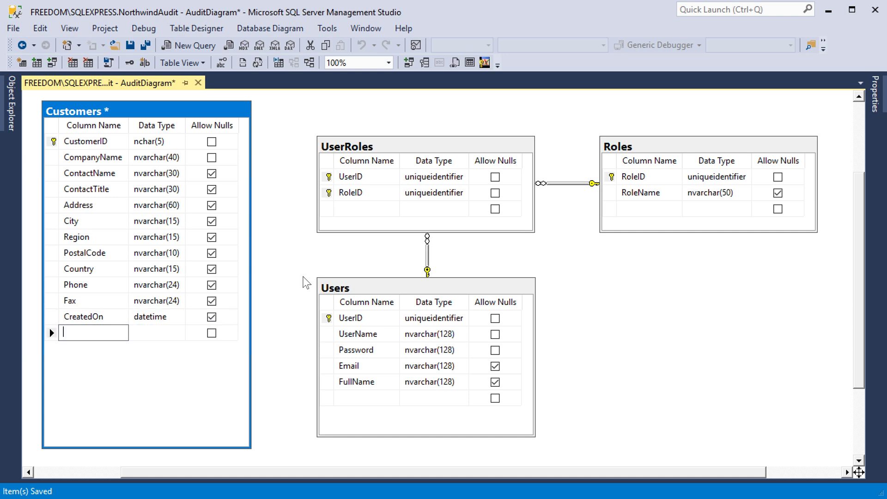
pyautogui.write('CreatedBy')
pyautogui.press('Tab')
pyautogui.write('uniqueidentifier')
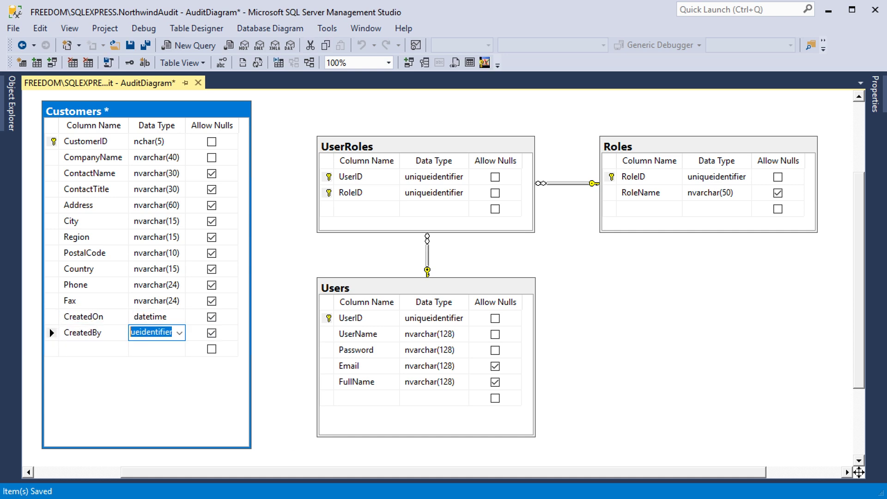
# Add ModifiedOn (datetime) and ModifiedBy (uniqueidentifier) columns to the Customers table
pyautogui.press('Tab')
pyautogui.press('Tab')
pyautogui.write('ModifiedOn')
pyautogui.press('Tab')
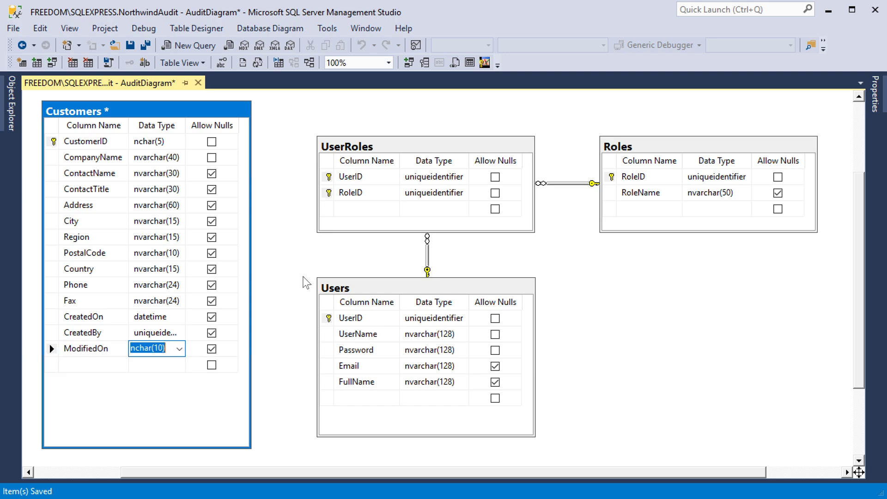
pyautogui.write('dateti')
pyautogui.press('Tab')
pyautogui.press('Tab')
pyautogui.write('ModifiedBy')
pyautogui.press('Tab')
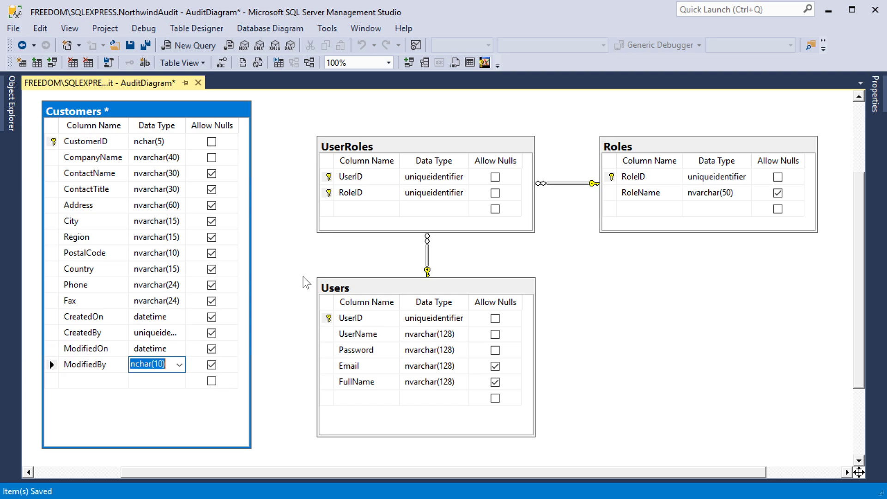
pyautogui.write('uniqueidentifier')
pyautogui.press('Tab')
pyautogui.press('Tab')
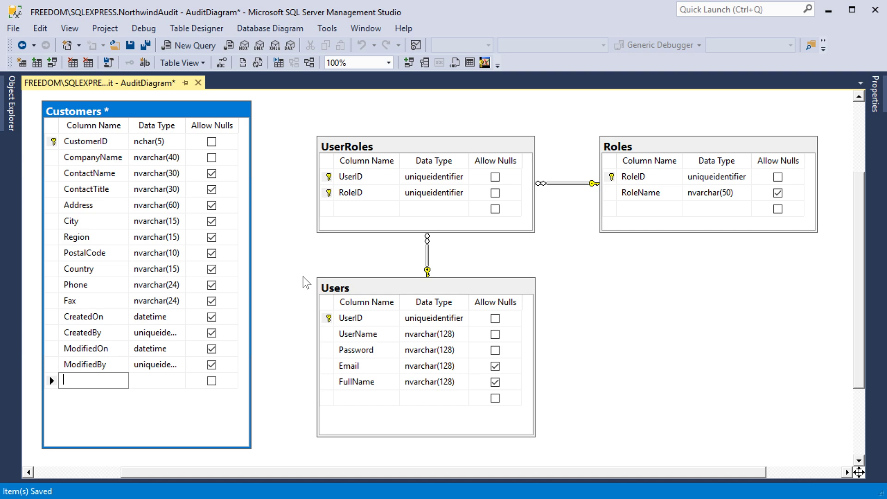
# Link Customers.CreatedBy to Users.UserID as relationship FK_Customers_Users
pyautogui.click(53, 332)
pyautogui.moveTo(55, 335); pyautogui.dragTo(328, 318)
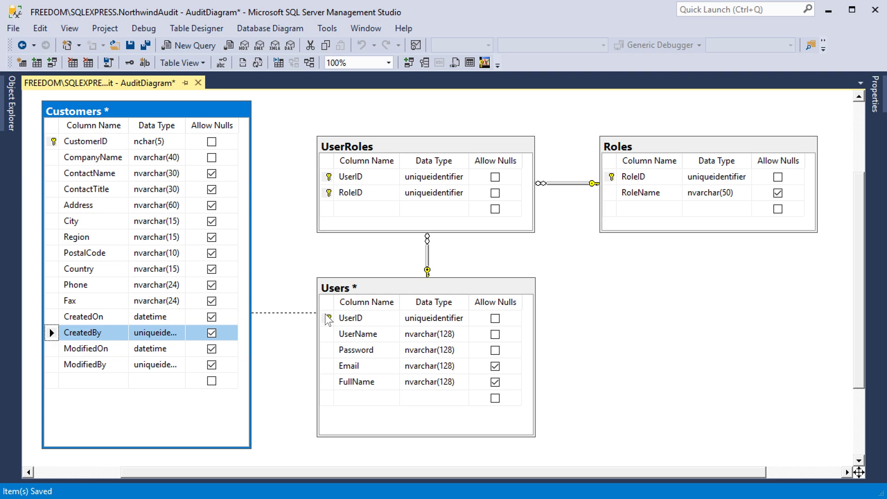
pyautogui.click(522, 366)
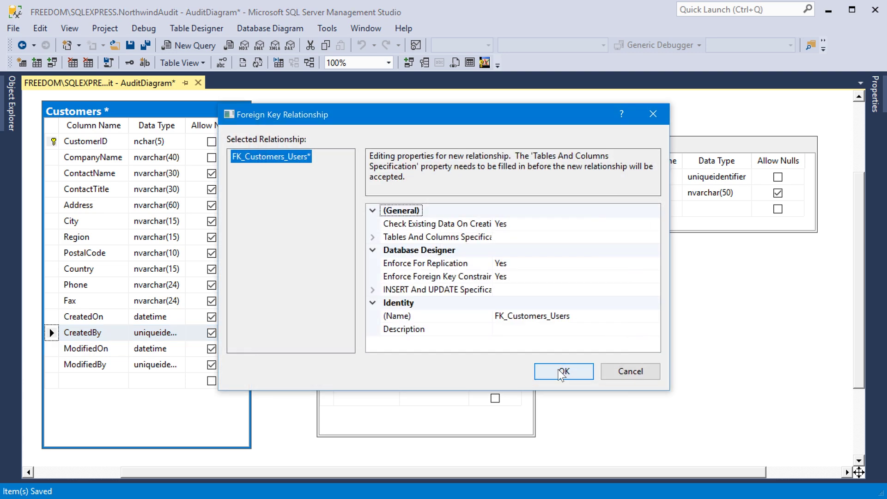
pyautogui.click(579, 371)
# Link Customers.ModifiedBy to Users.UserID as relationship FK_Customers_Users1
pyautogui.moveTo(52, 365); pyautogui.dragTo(328, 318)
pyautogui.click(522, 366)
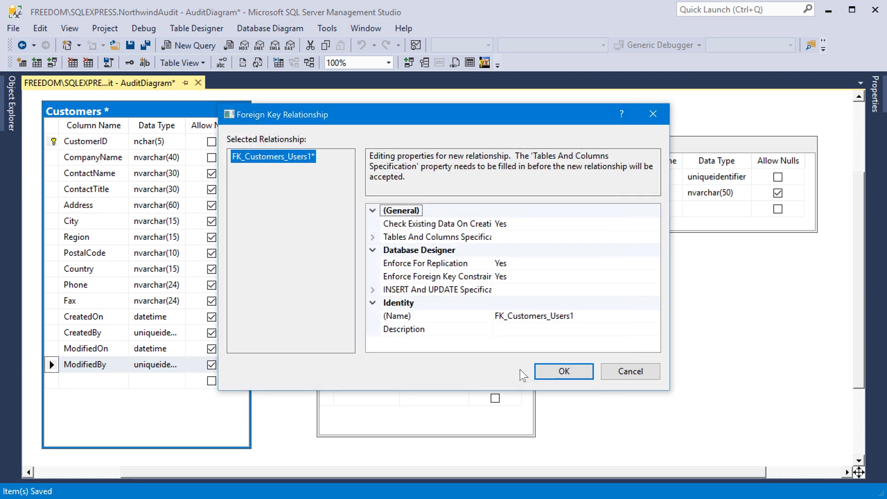
pyautogui.click(561, 369)
# Separate the overlapping relationship lines and save the diagram with Ctrl+S
pyautogui.moveTo(280, 283); pyautogui.dragTo(284, 332)
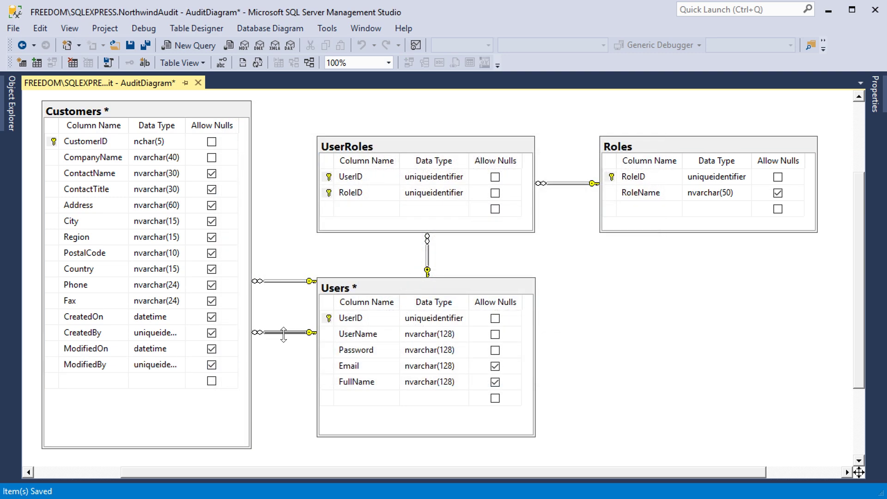
pyautogui.moveTo(286, 285); pyautogui.dragTo(287, 309)
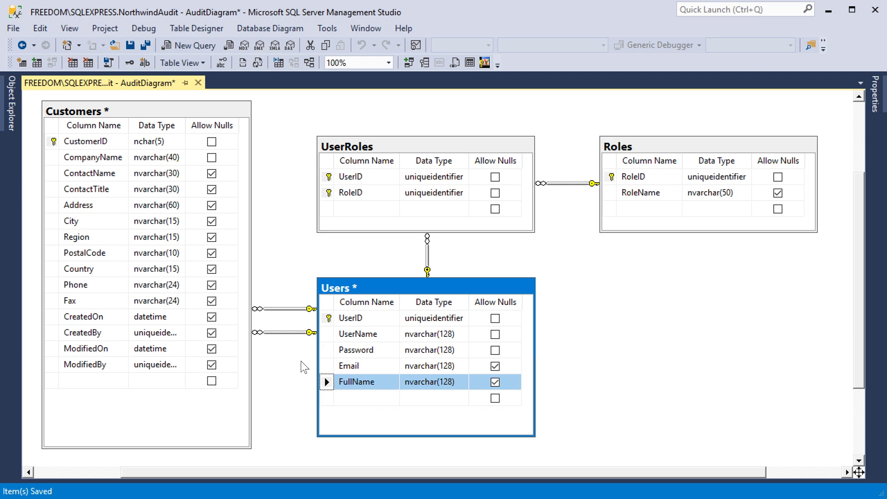
pyautogui.hotkey('ctrl', 's')
# Confirm saving the Users and Customers tables, then create a Code On Time project named AuditFields
pyautogui.click(416, 375)
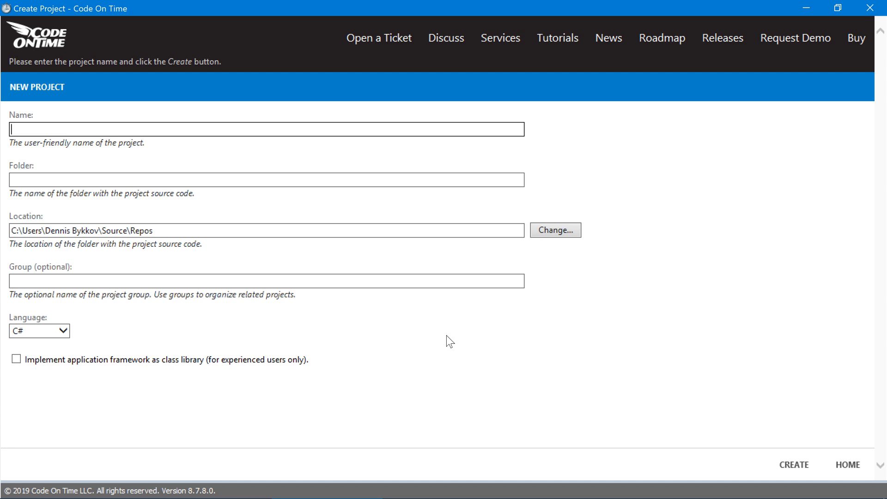
pyautogui.write('AuditFields')
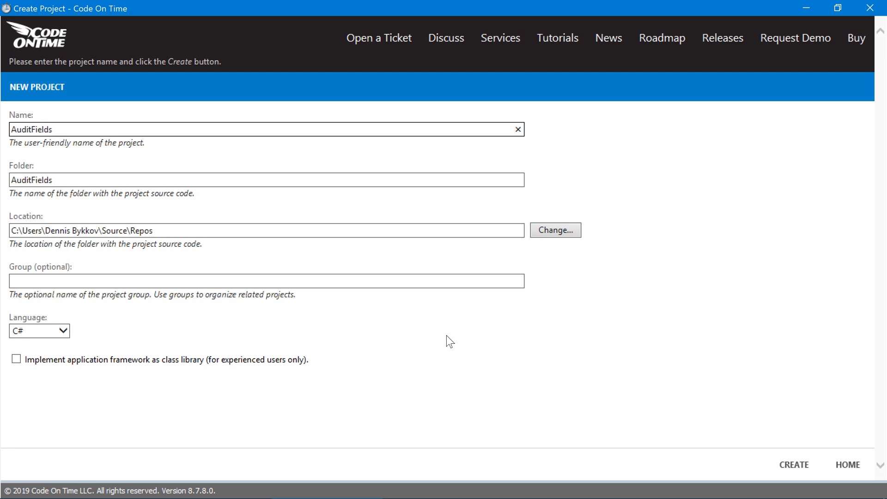
pyautogui.click(781, 467)
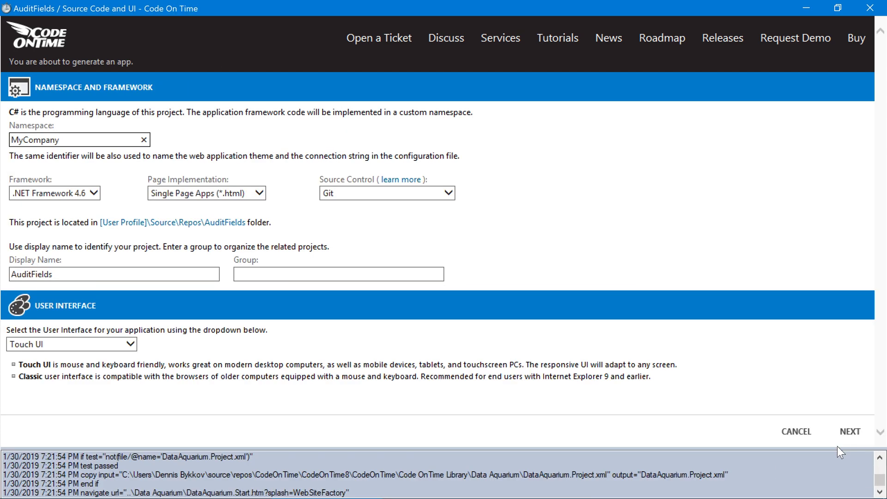
# Connect AuditFields to the NorthwindAudit database on .\sqlexpress after a successful connection test
pyautogui.click(848, 431)
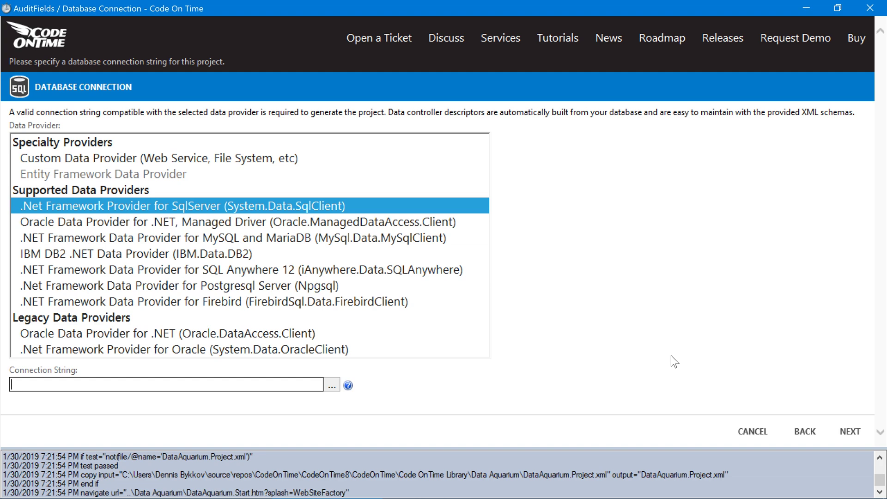
pyautogui.click(329, 387)
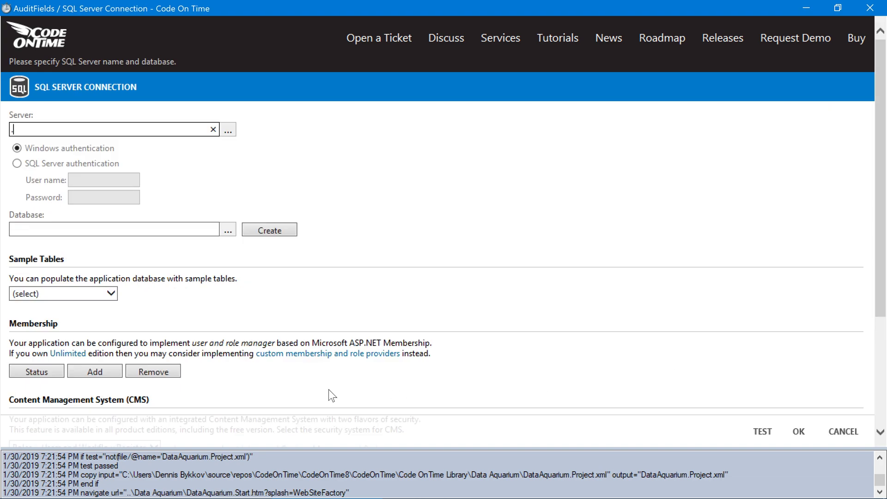
pyautogui.write('.\\sqlexpress')
pyautogui.click(194, 230)
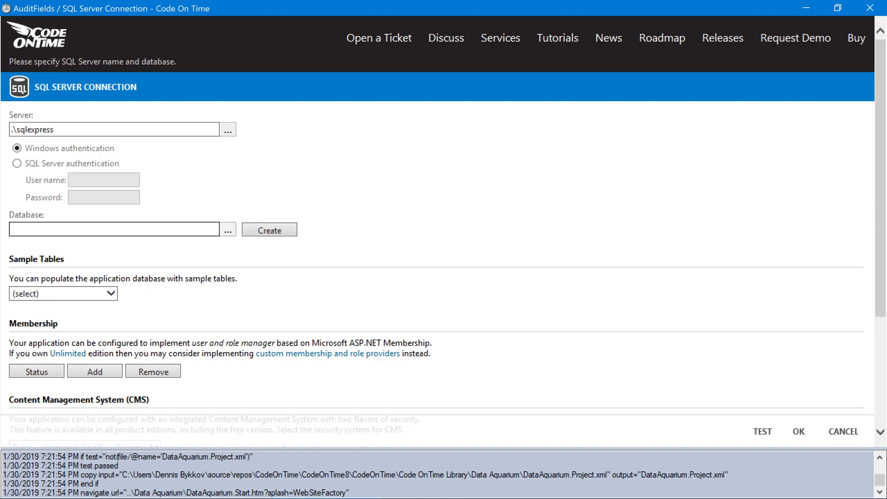
pyautogui.write('NorthwindAudit')
pyautogui.click(760, 432)
pyautogui.click(486, 301)
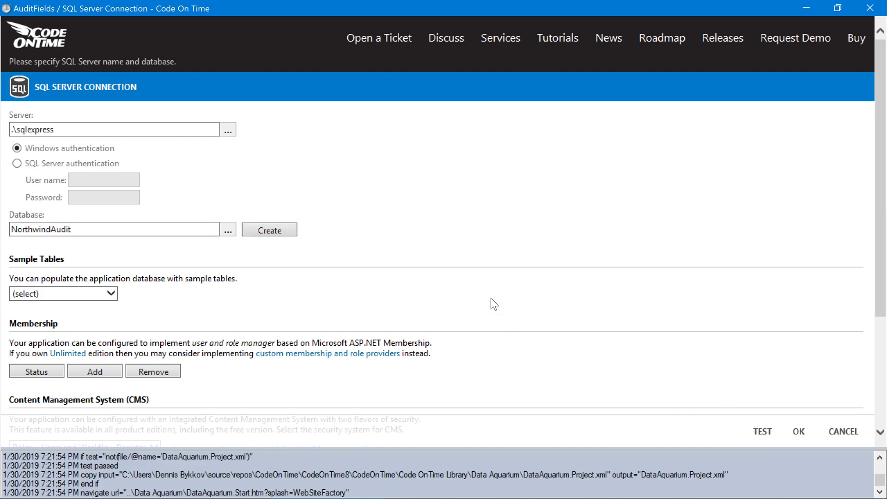
pyautogui.click(798, 431)
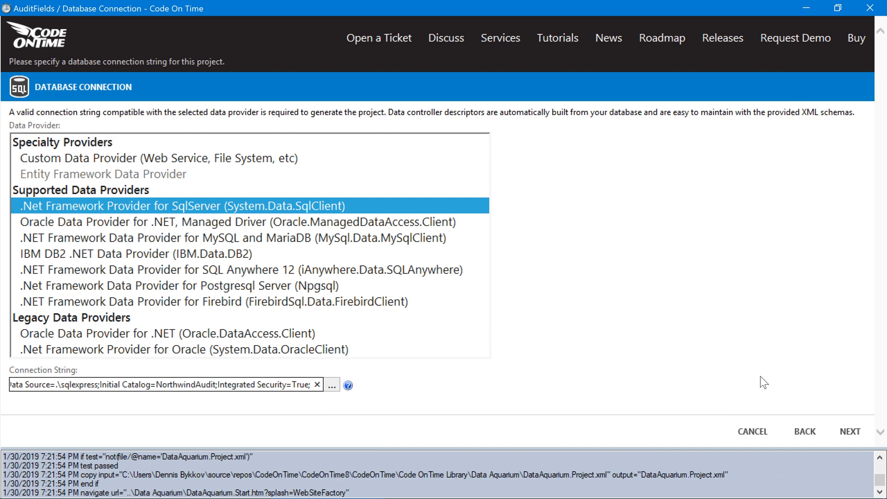
pyautogui.click(850, 431)
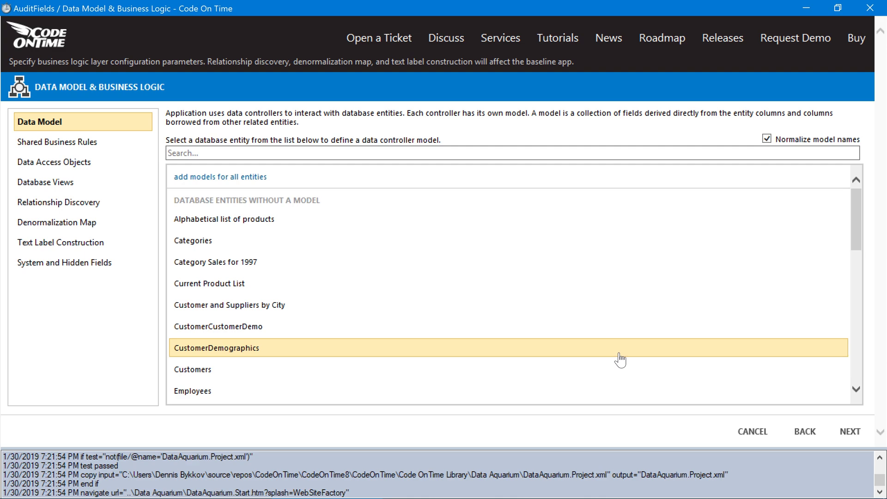
# Open the Customers model maximized and place ModifiedBy (Users) to the right of CreatedBy (Users)
pyautogui.click(617, 374)
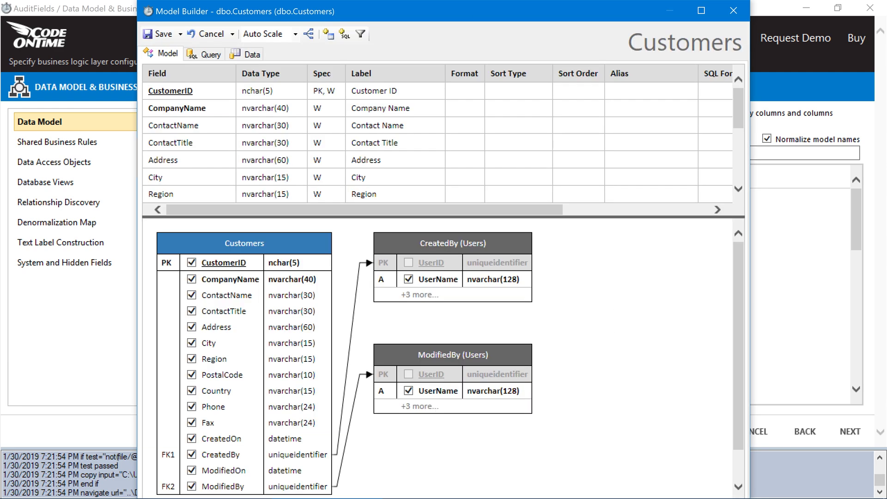
pyautogui.doubleClick(476, 13)
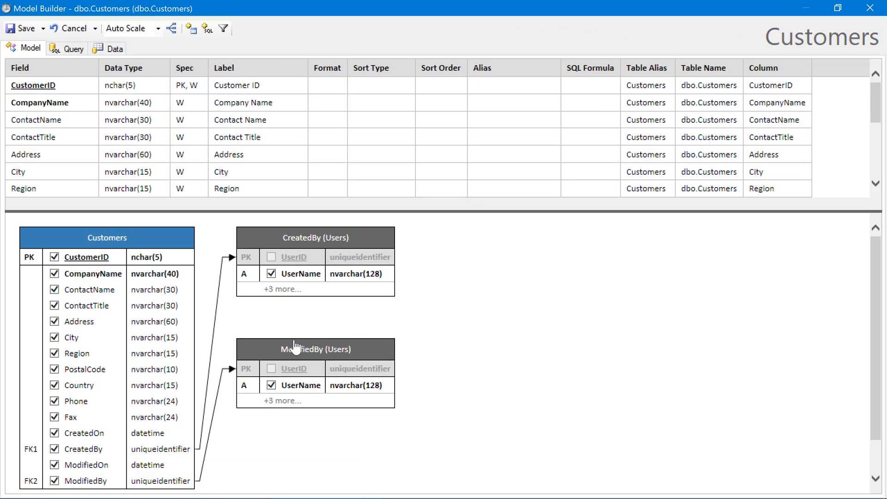
pyautogui.moveTo(294, 346); pyautogui.dragTo(523, 235)
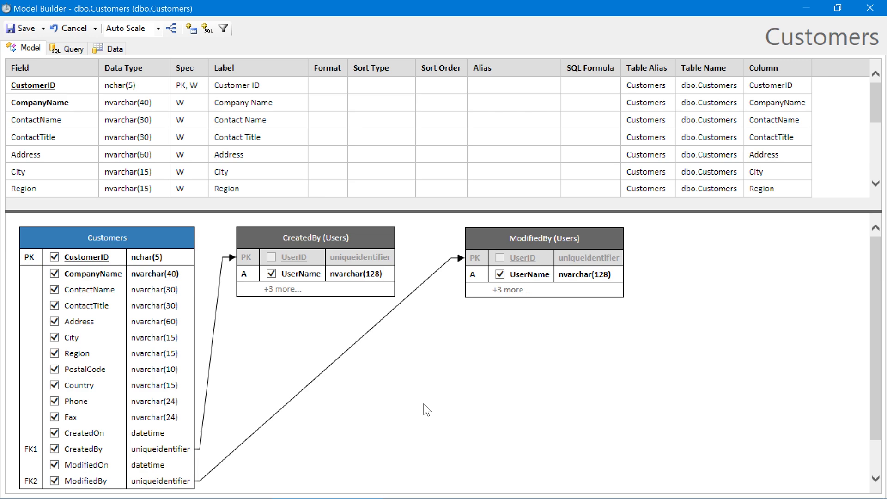
# Stop borrowing UserName through CreatedBy and ModifiedBy while keeping both ID fields
pyautogui.click(286, 289)
pyautogui.click(510, 290)
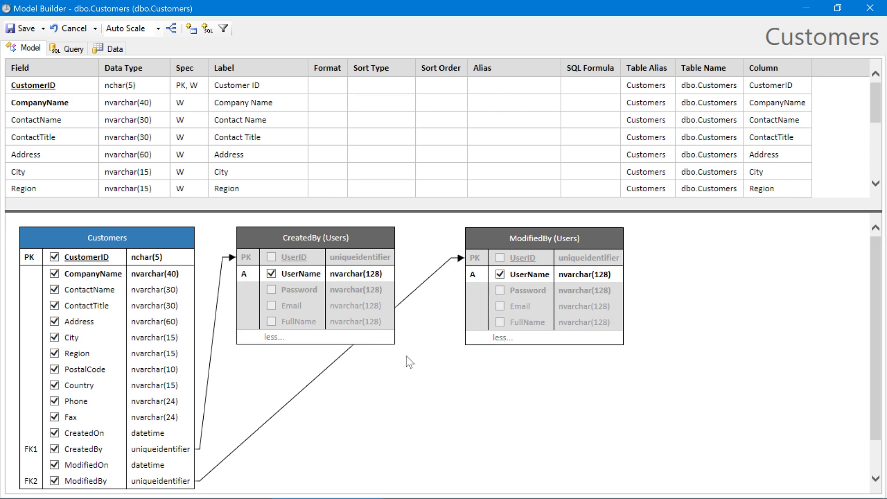
pyautogui.click(311, 277)
pyautogui.click(311, 277)
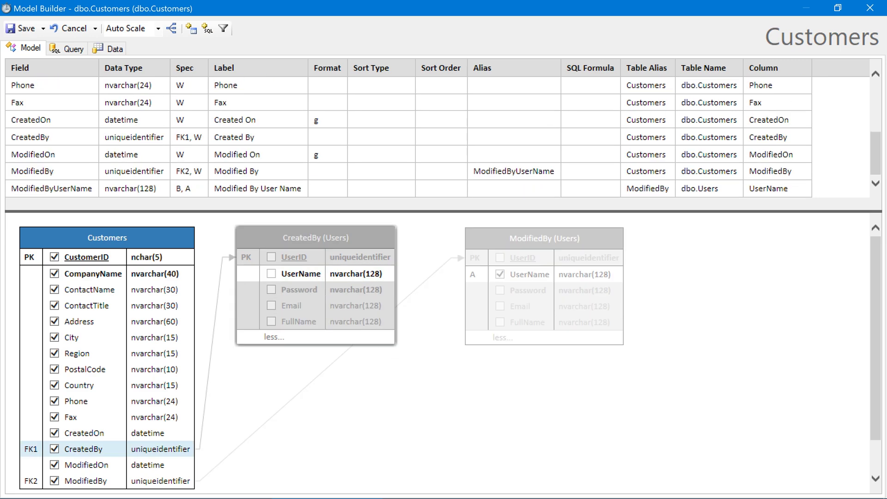
pyautogui.click(476, 301)
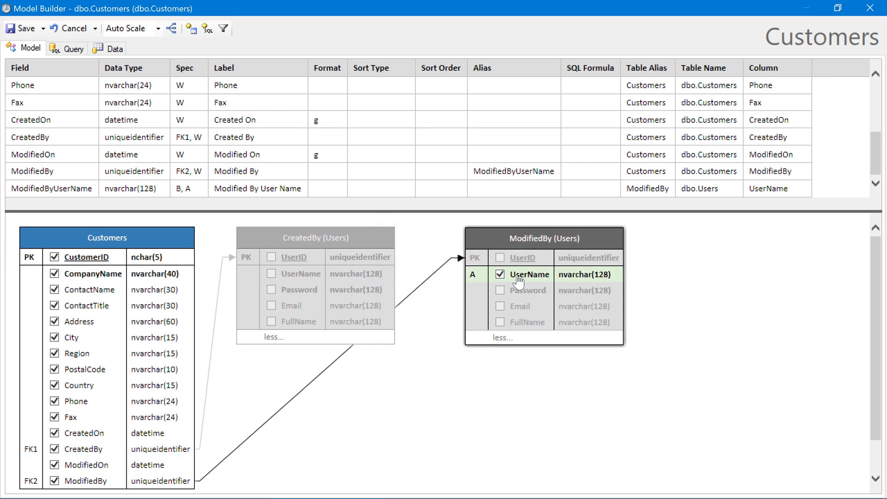
pyautogui.click(518, 277)
pyautogui.click(472, 302)
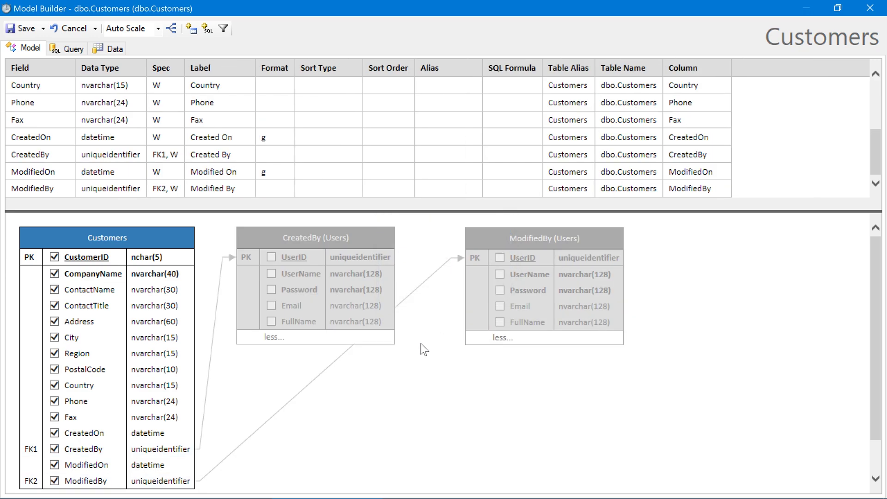
# Borrow FullName from both CreatedBy (Users) and ModifiedBy (Users), then check the CreatedBy alias
pyautogui.click(299, 323)
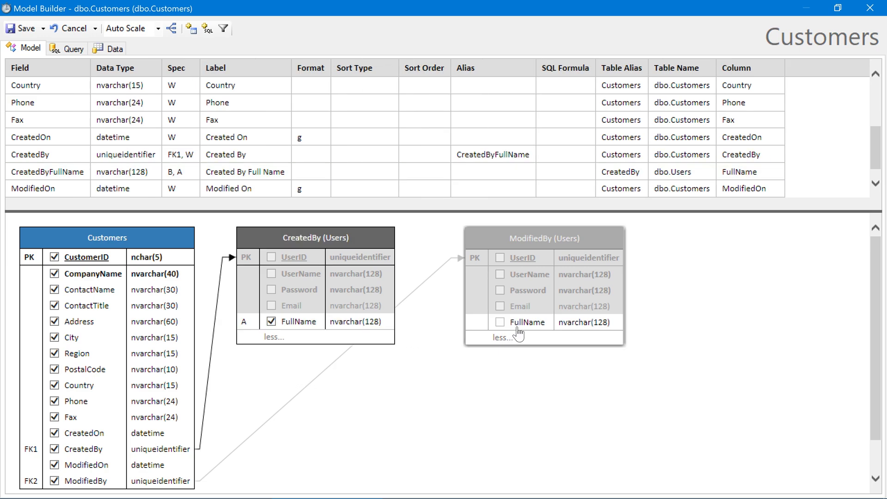
pyautogui.click(519, 333)
pyautogui.click(517, 325)
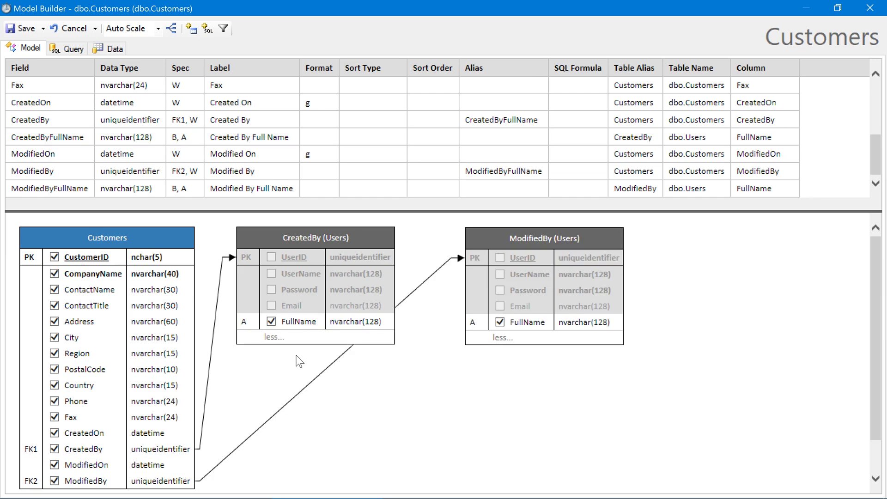
pyautogui.moveTo(247, 328)
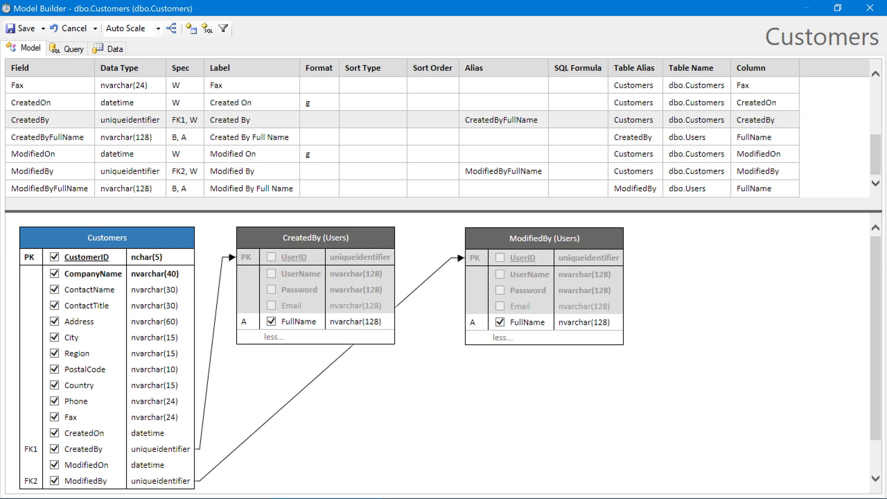
pyautogui.click(501, 120)
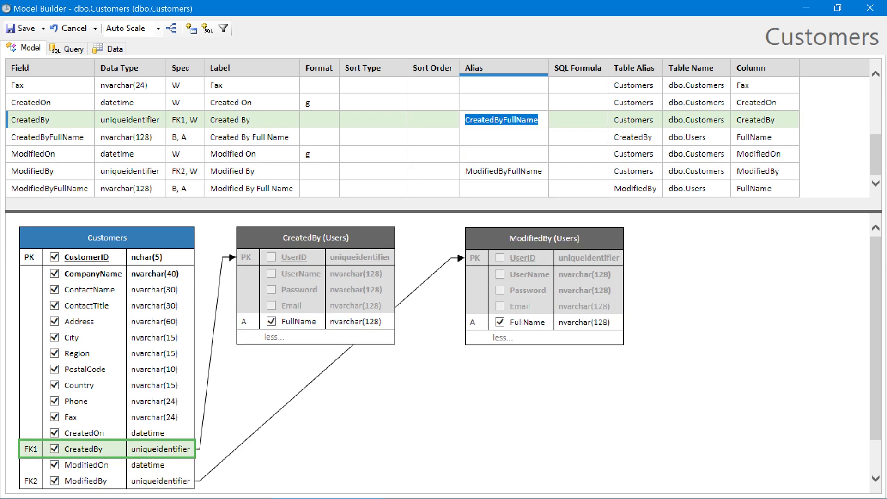
pyautogui.click(418, 253)
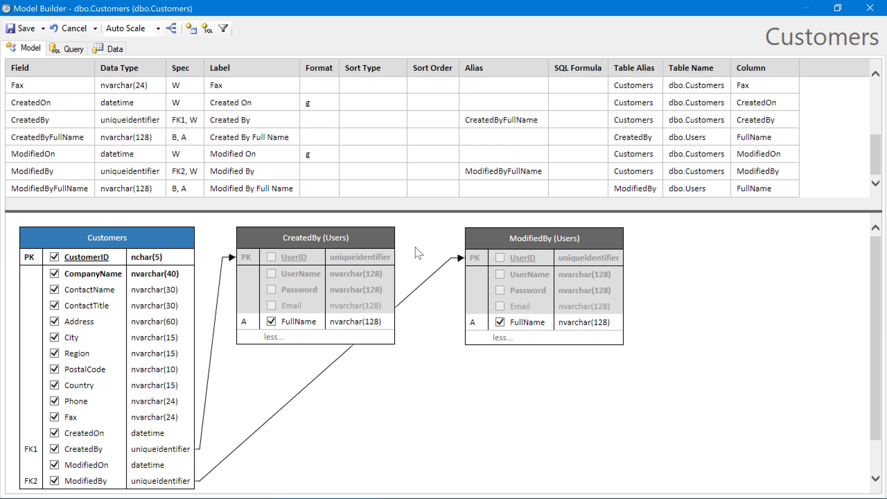
# Relabel the CreatedBy field 'Created By ID' and its full-name field 'Created By'
pyautogui.click(277, 122)
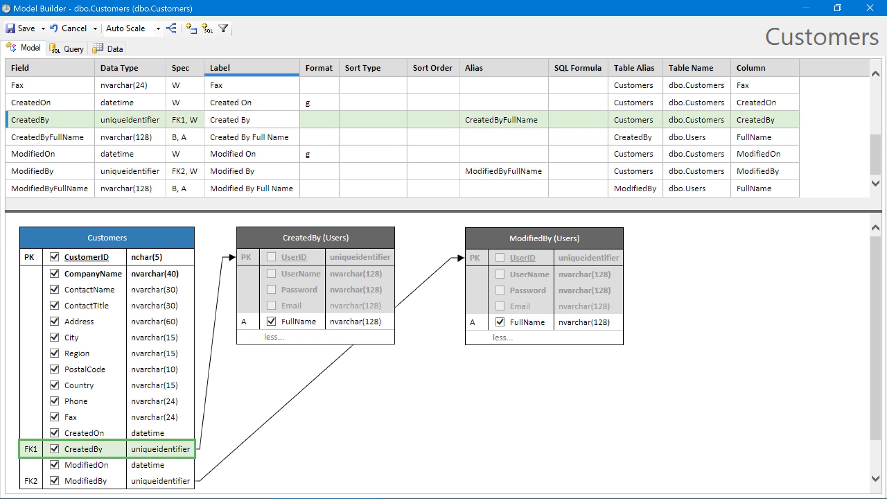
pyautogui.write('ID')
pyautogui.press('Down')
pyautogui.press('End')
pyautogui.hotkey('ctrl', 'shift', 'Left')
pyautogui.hotkey('ctrl', 'shift', 'Left')
pyautogui.press('BackSpace')
pyautogui.press('Down')
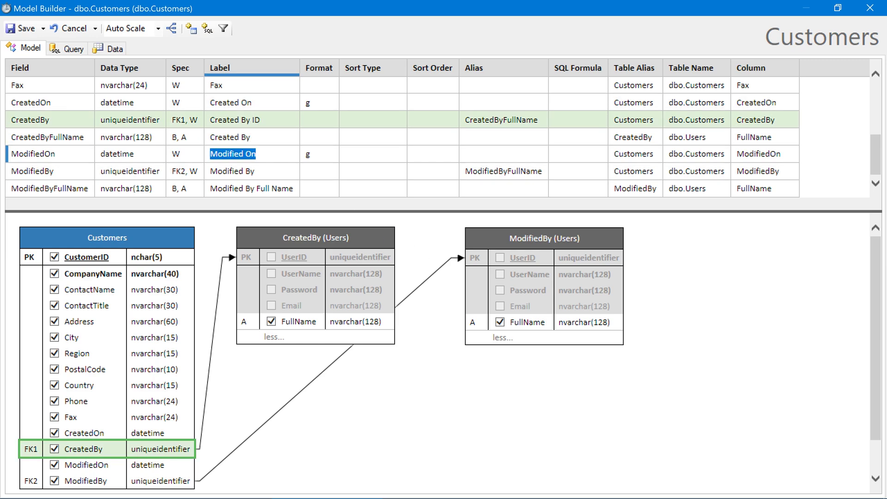
# Relabel the ModifiedBy field 'Modified By ID' and its full-name field 'Modified By'
pyautogui.press('Down')
pyautogui.press('End')
pyautogui.write('ID')
pyautogui.press('Down')
pyautogui.press('End')
pyautogui.hotkey('ctrl', 'shift', 'Left')
pyautogui.hotkey('ctrl', 'shift', 'Left')
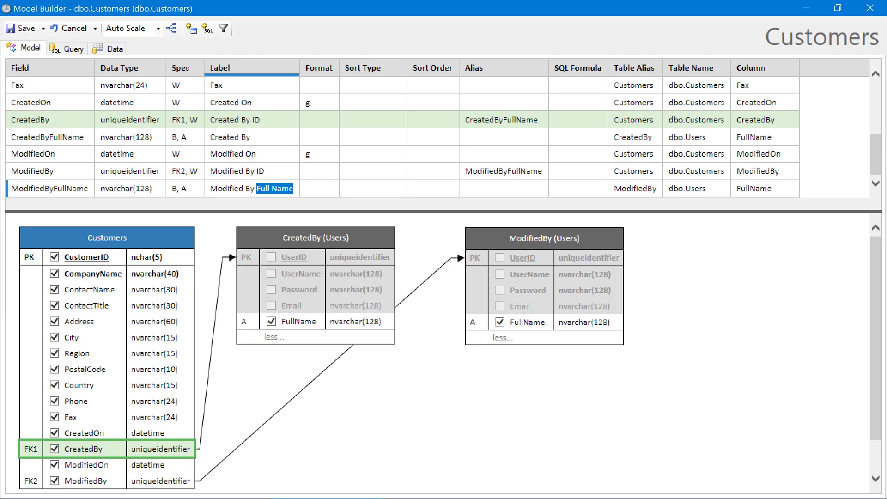
pyautogui.press('BackSpace')
pyautogui.press('Tab')
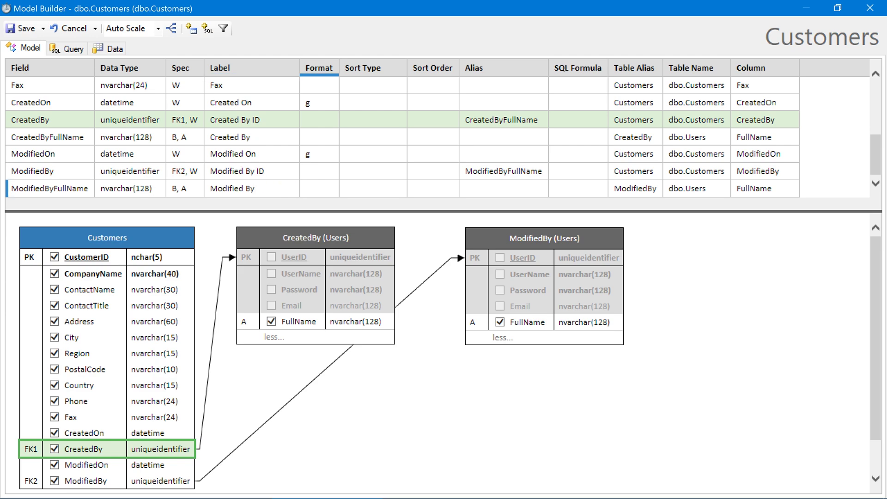
pyautogui.hotkey('ctrl', 'Home')
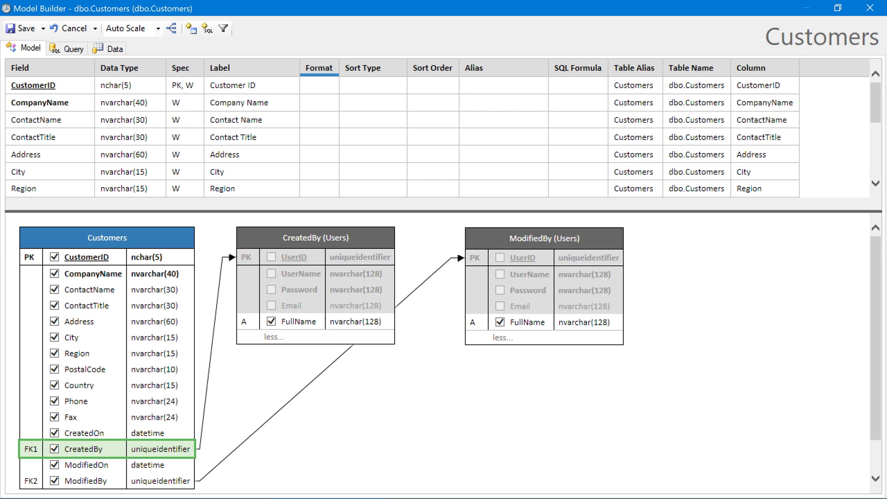
# Move CompanyName to the top of Customers, preview the data, save, and start a Users model
pyautogui.moveTo(62, 104); pyautogui.dragTo(62, 85)
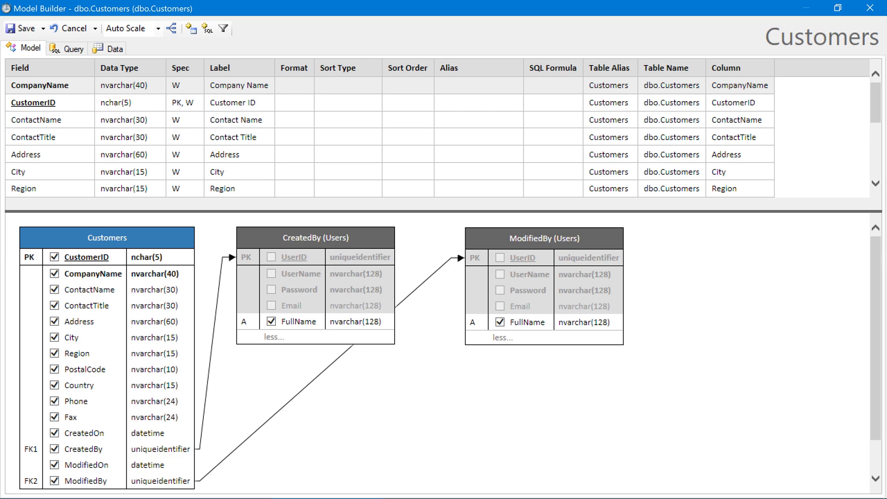
pyautogui.click(112, 50)
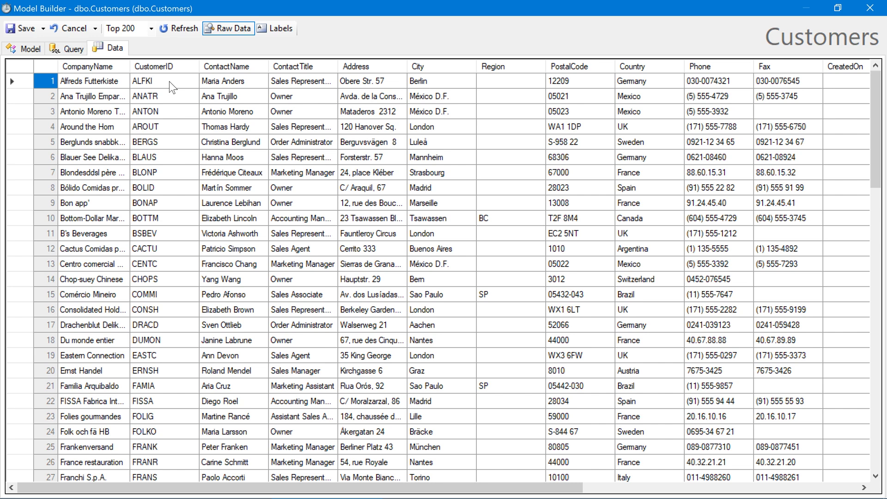
pyautogui.click(21, 28)
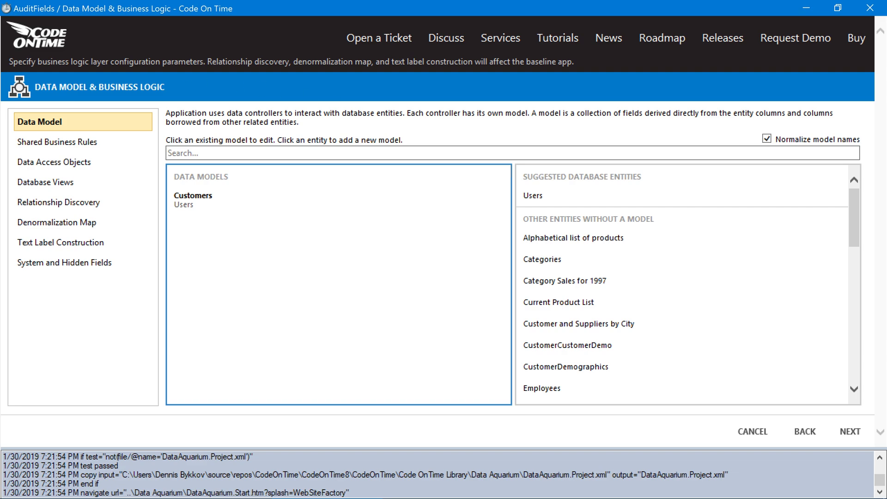
pyautogui.click(630, 203)
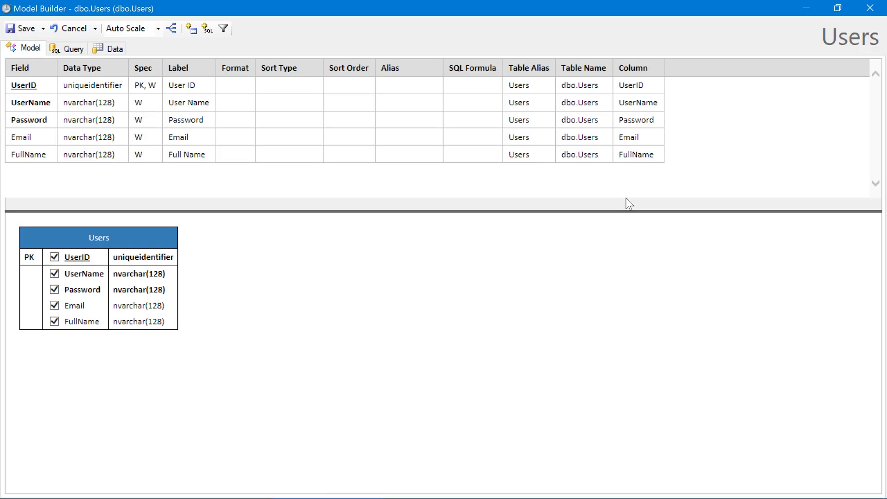
# Save the Users model and enable custom membership and role providers in the wizard
pyautogui.click(22, 28)
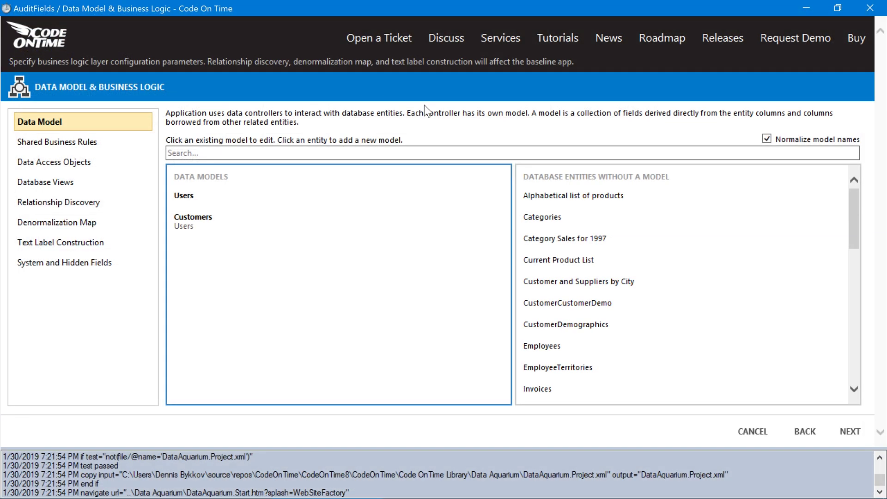
pyautogui.click(848, 434)
pyautogui.click(847, 435)
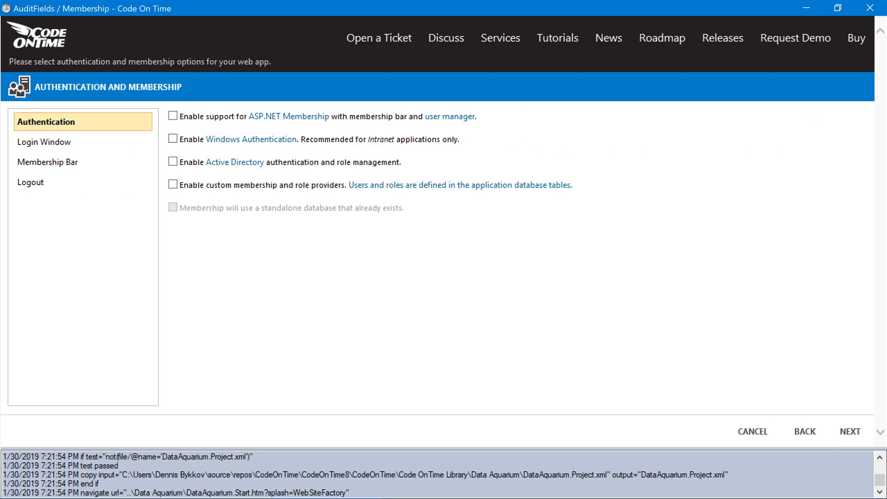
pyautogui.click(329, 186)
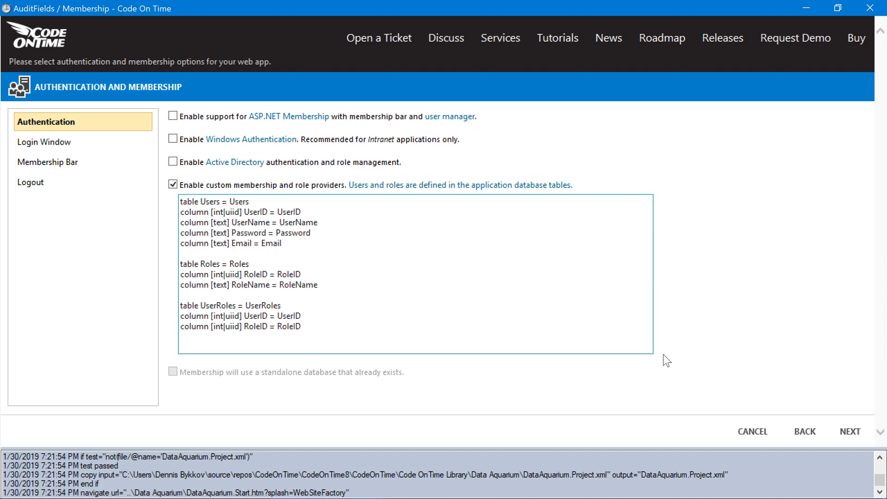
pyautogui.click(845, 434)
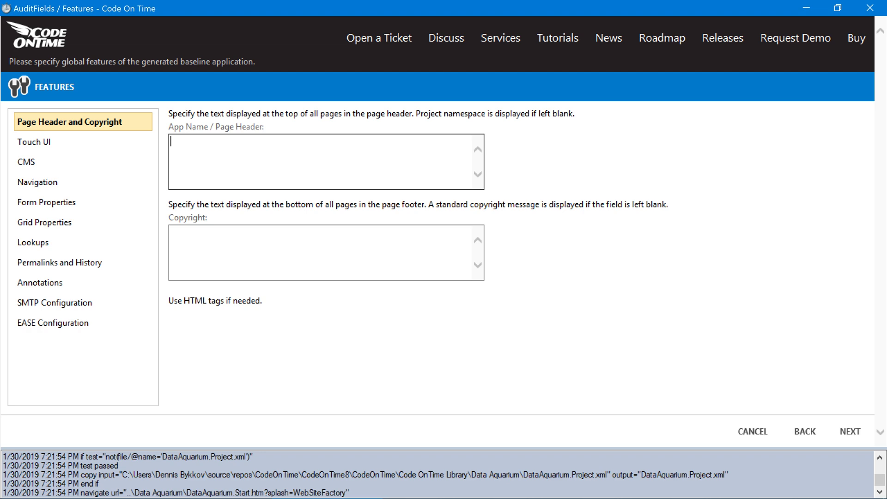
# Insert the sample EASE audit field map and clear the Modified/Created By User Name mappings
pyautogui.click(87, 329)
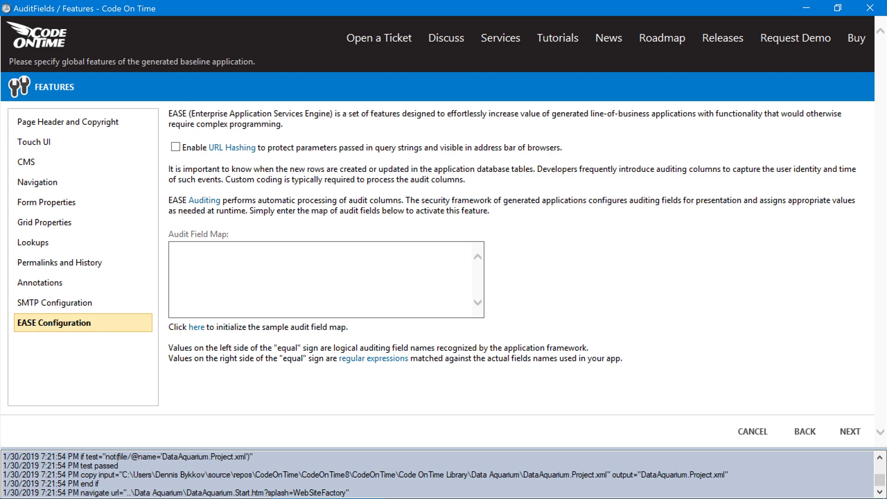
pyautogui.click(195, 328)
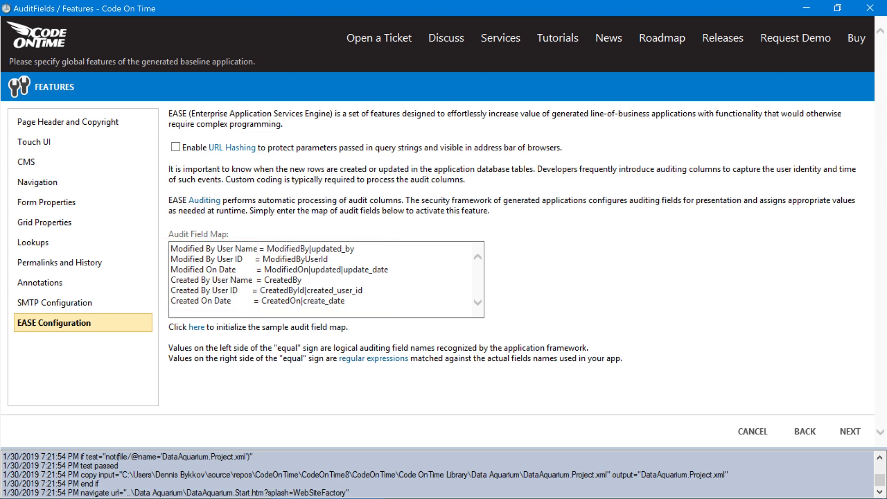
pyautogui.click(323, 279)
pyautogui.moveTo(267, 248); pyautogui.dragTo(355, 249)
pyautogui.press('BackSpace')
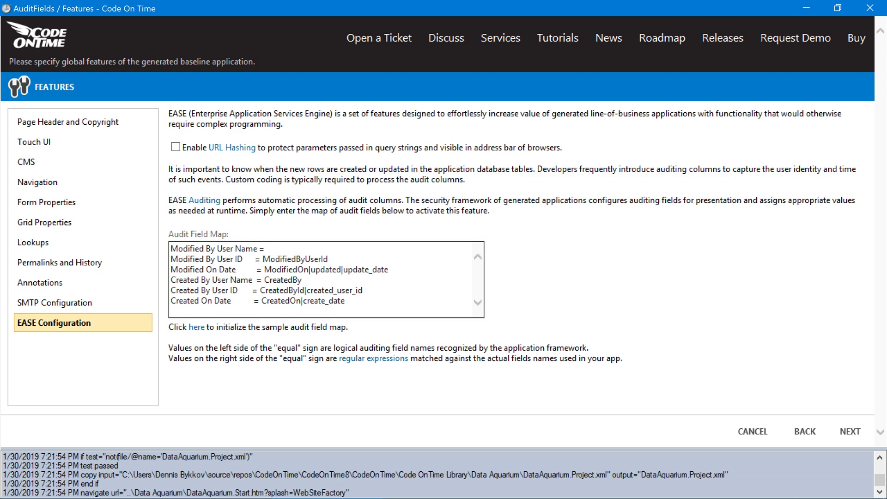
pyautogui.moveTo(264, 280); pyautogui.dragTo(302, 280)
pyautogui.press('BackSpace')
# Trim the map entries to plain ModifiedBy, CreatedBy, ModifiedOn and CreatedOn column names
pyautogui.moveTo(305, 259); pyautogui.dragTo(329, 259)
pyautogui.press('BackSpace')
pyautogui.moveTo(297, 291); pyautogui.dragTo(363, 290)
pyautogui.press('BackSpace')
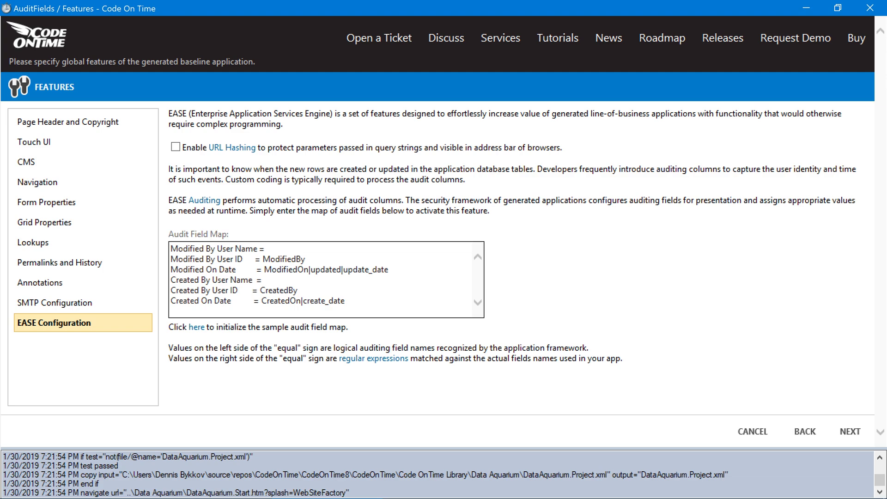
pyautogui.moveTo(308, 269); pyautogui.dragTo(389, 269)
pyautogui.press('BackSpace')
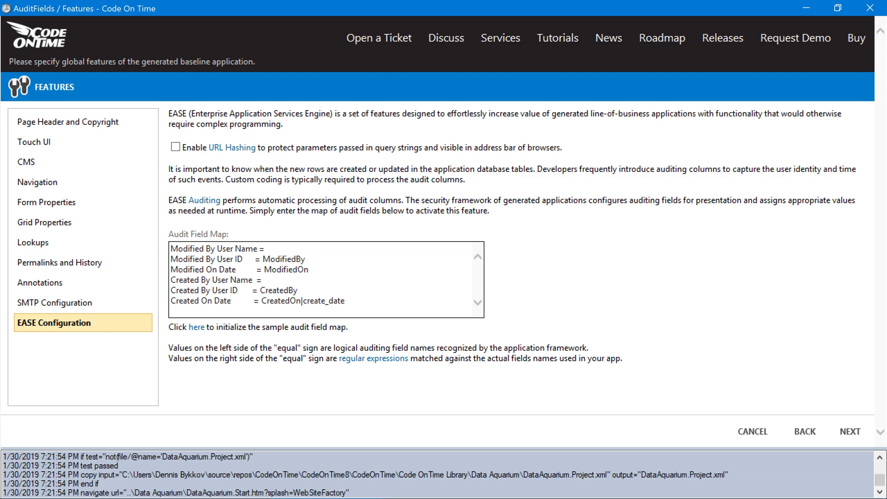
pyautogui.moveTo(301, 301); pyautogui.dragTo(345, 301)
pyautogui.press('BackSpace')
# Accept the default Theme and Web Server settings and generate the AuditFields app
pyautogui.click(837, 430)
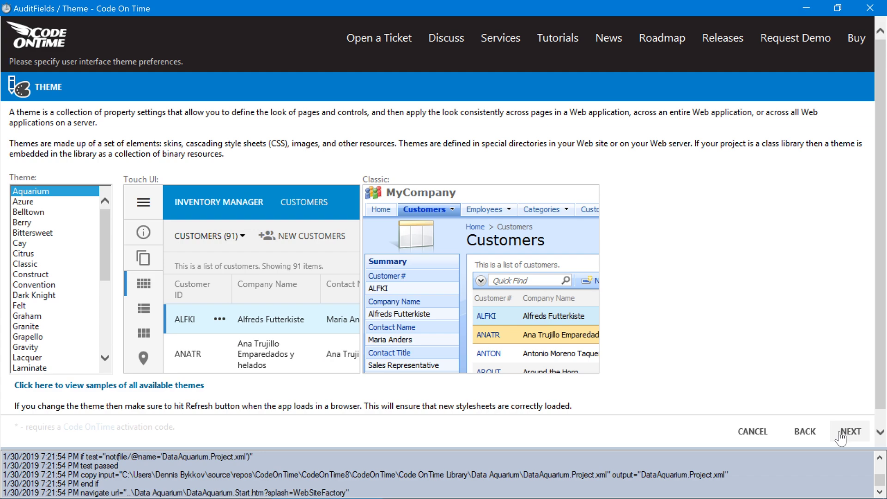
pyautogui.click(839, 432)
pyautogui.click(840, 432)
pyautogui.click(839, 432)
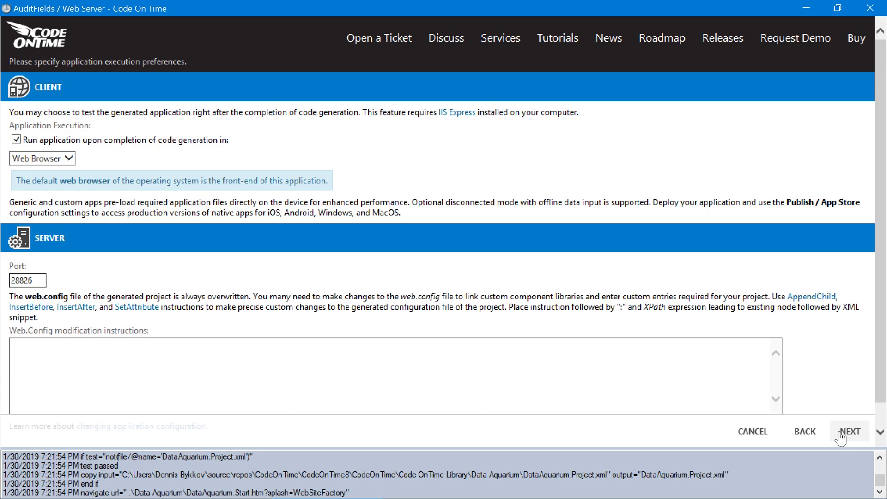
pyautogui.click(841, 432)
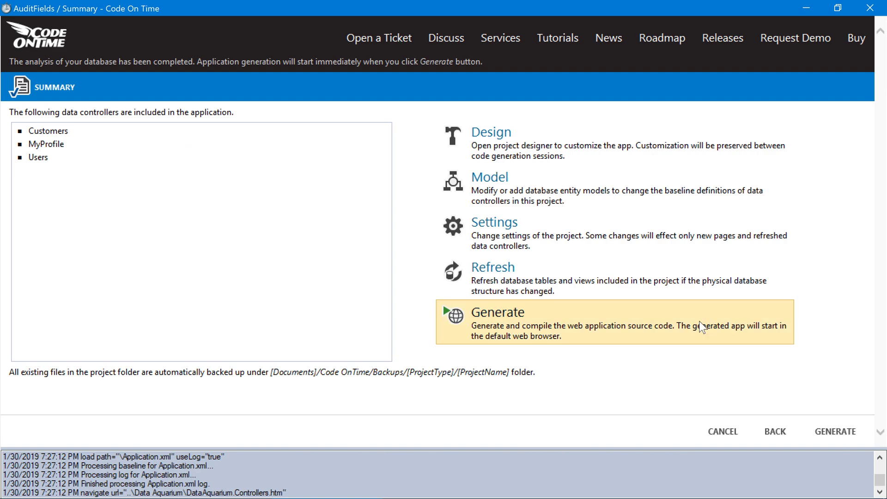
pyautogui.click(701, 327)
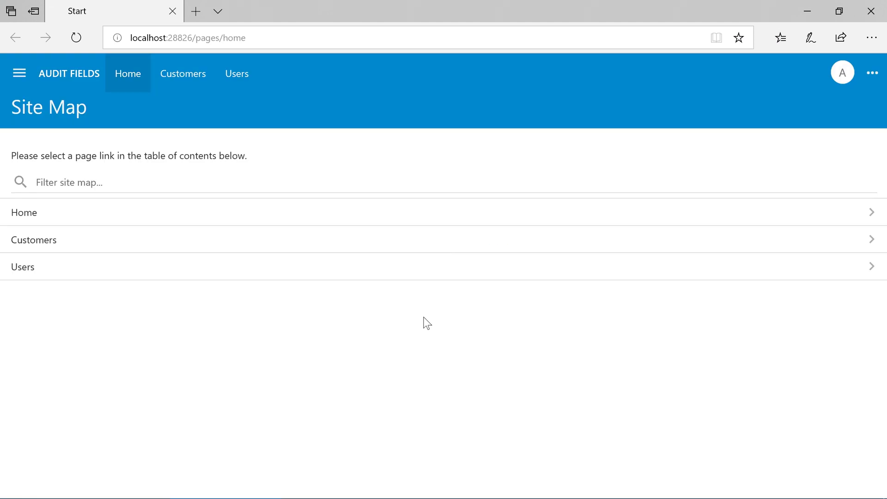
# Start a new customer 'Code On Time', ID CODEO, with the contact's name and title 'Mr'
pyautogui.click(426, 245)
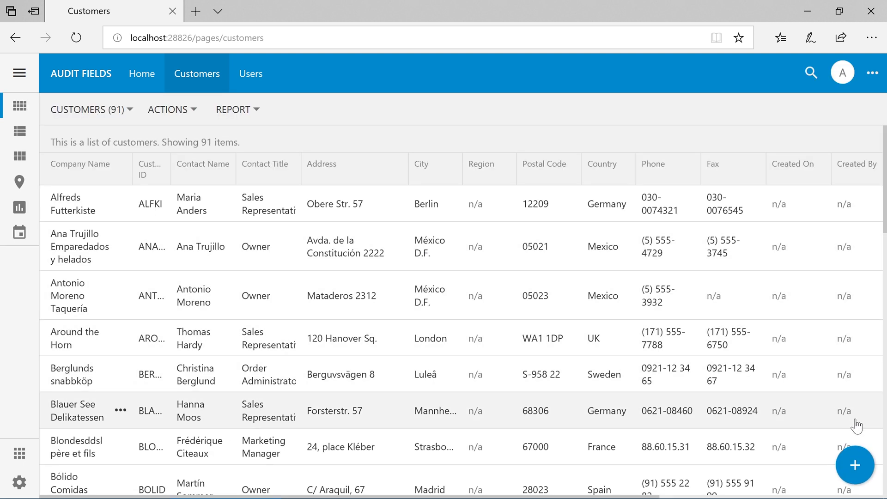
pyautogui.click(862, 458)
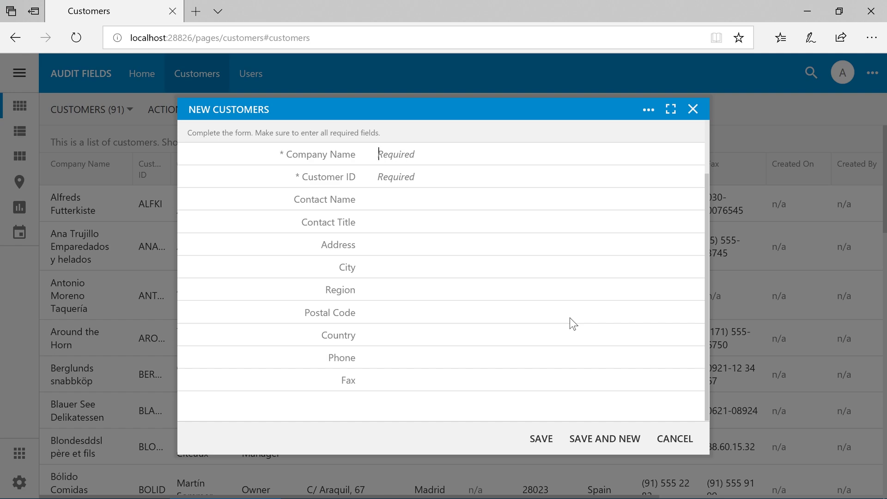
pyautogui.write('Code On Time')
pyautogui.press('Tab')
pyautogui.write('CODEO')
pyautogui.press('Tab')
pyautogui.write('John Smith')
pyautogui.press('Tab')
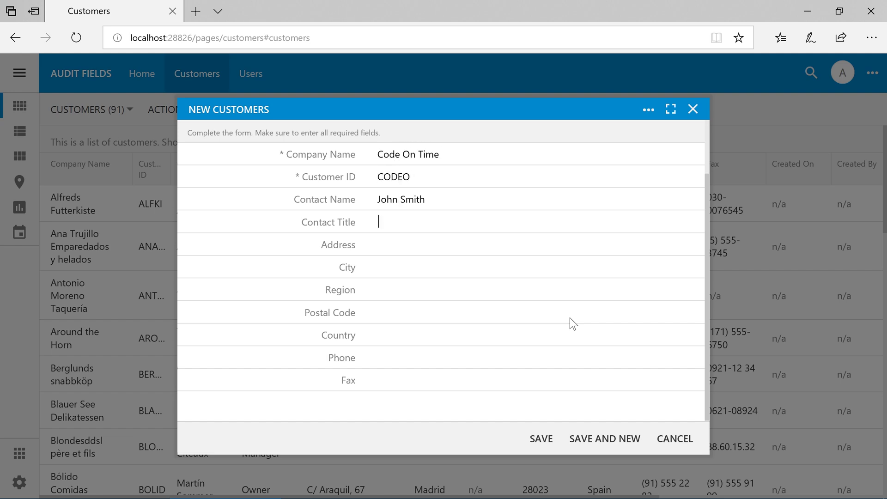
pyautogui.write('Mr')
# Enter the street address, San Diego, CA, postal code, USA and phone number, then save
pyautogui.press('Tab')
pyautogui.write('11440 W Bernardo Ct')
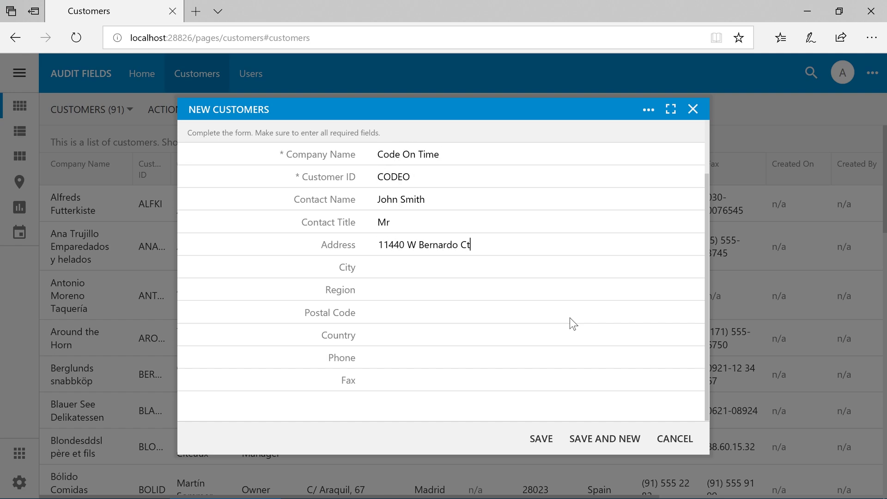
pyautogui.press('Tab')
pyautogui.write('San Diego')
pyautogui.press('Tab')
pyautogui.write('CA')
pyautogui.press('Tab')
pyautogui.write('92128')
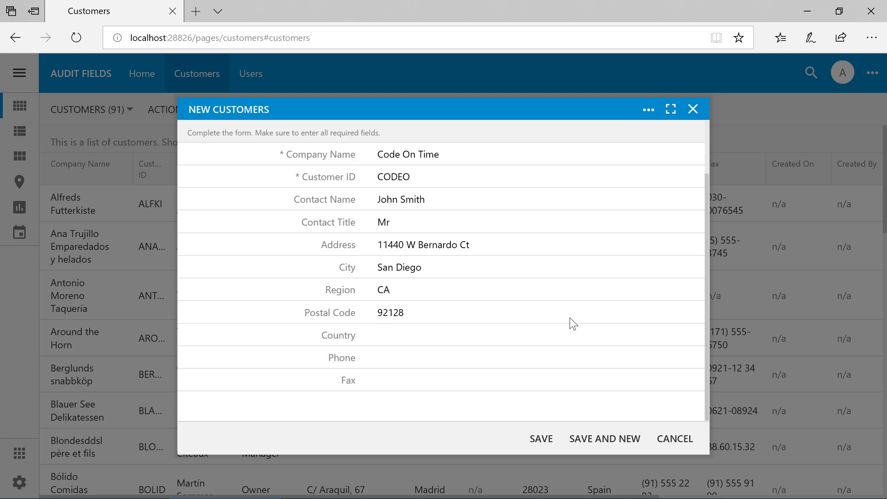
pyautogui.press('Tab')
pyautogui.write('USA')
pyautogui.press('Tab')
pyautogui.click(541, 440)
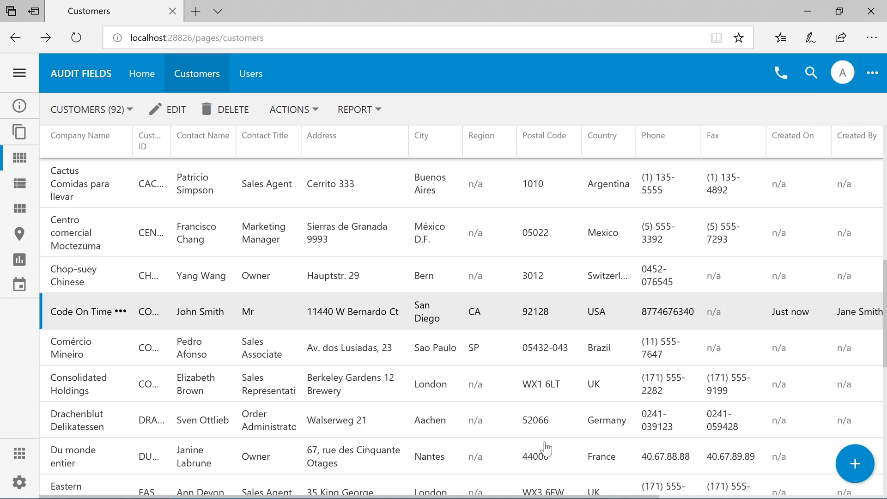
pyautogui.click(684, 312)
pyautogui.scroll(-4, 638, 306)
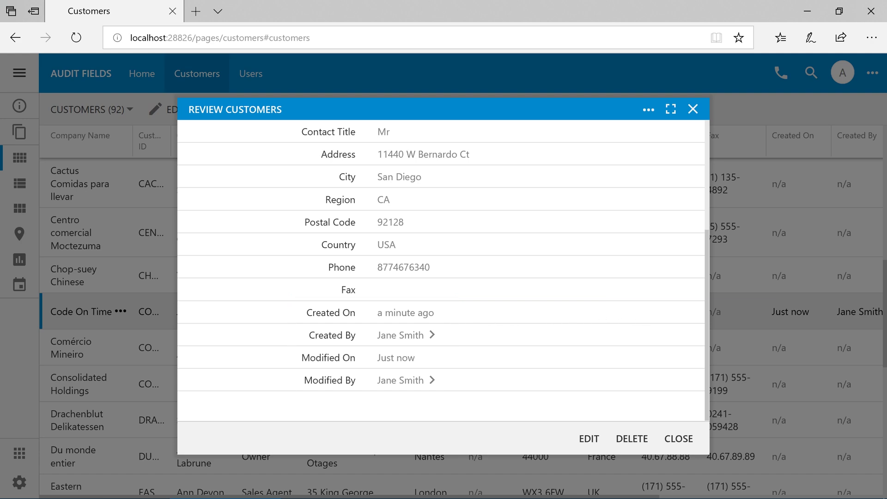
pyautogui.moveTo(415, 319)
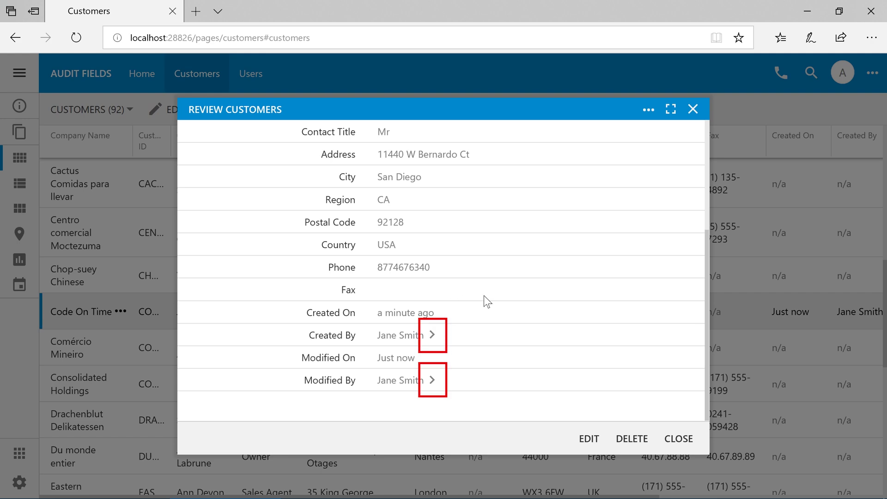
pyautogui.click(433, 334)
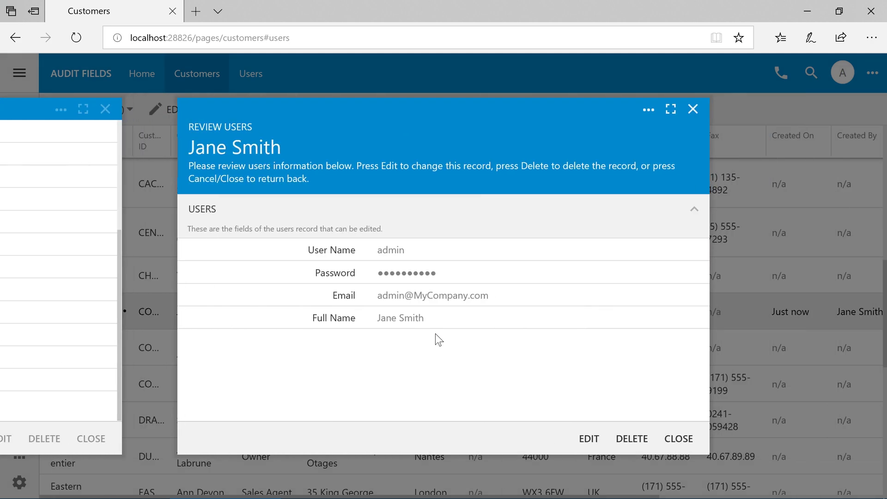
pyautogui.click(677, 438)
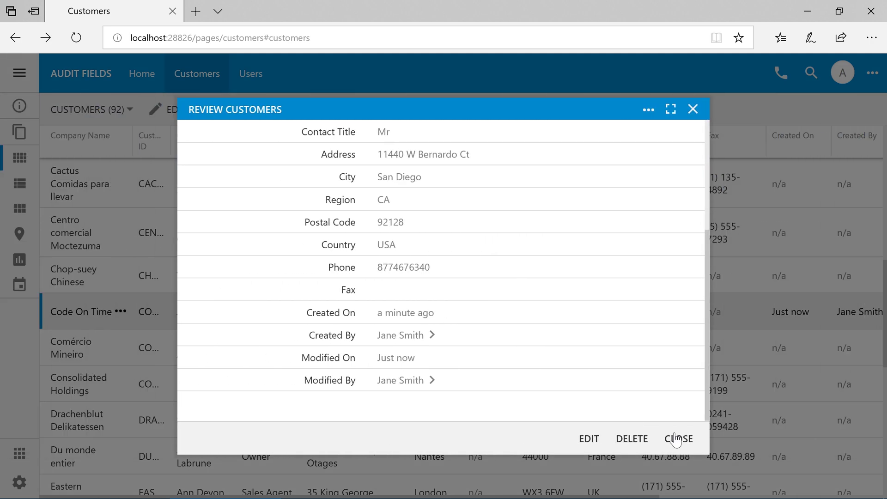
pyautogui.click(678, 438)
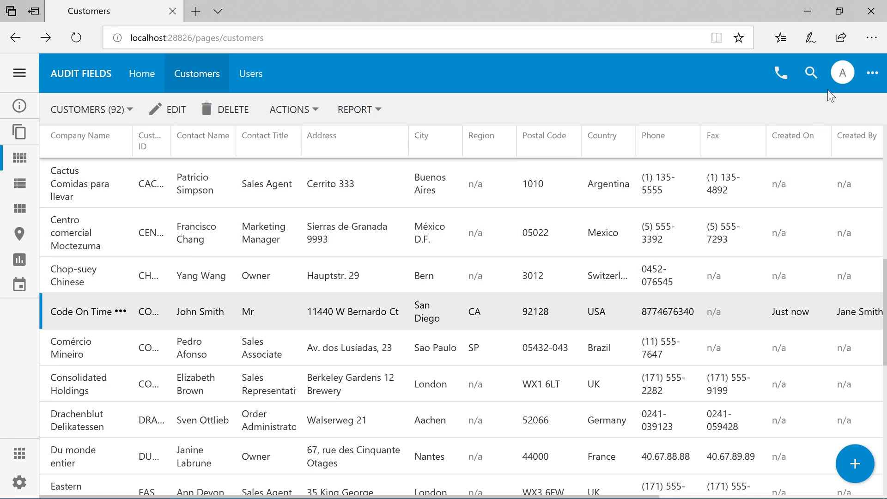
# Switch to the 'user' account, entering its password with remember me enabled
pyautogui.click(841, 73)
pyautogui.click(814, 219)
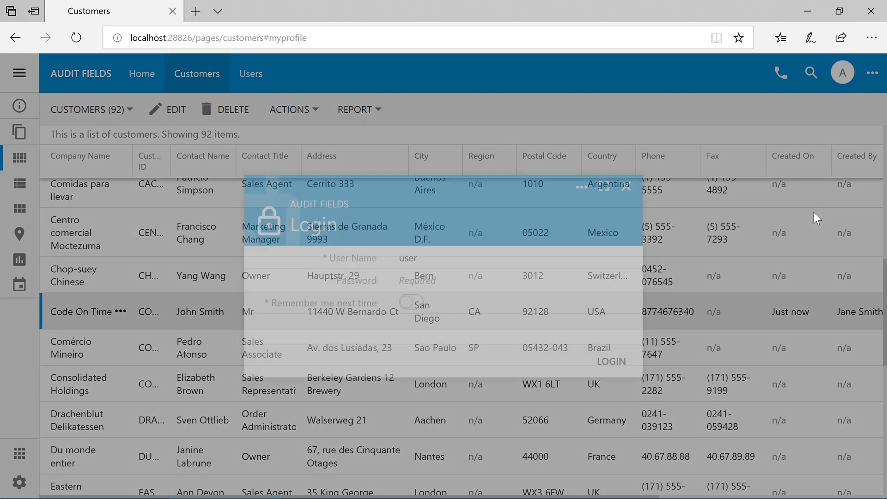
pyautogui.press('Tab')
pyautogui.write('user123%45')
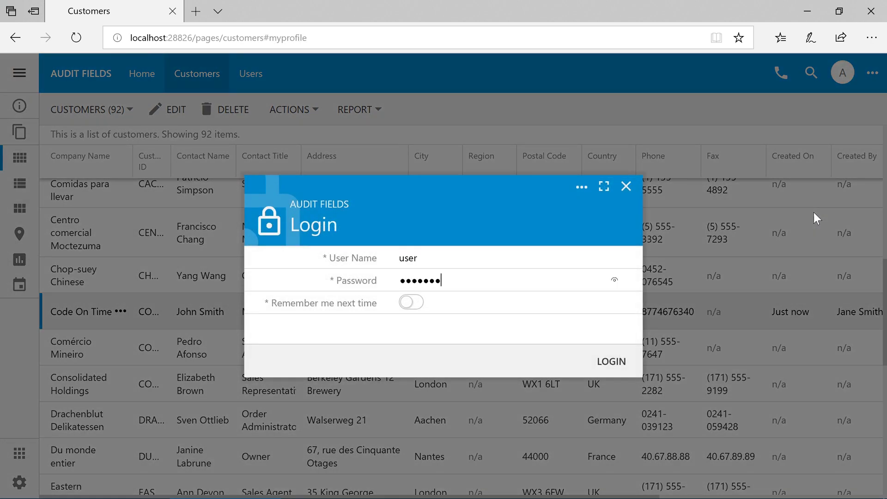
pyautogui.press('Tab')
pyautogui.press('space')
pyautogui.press('Return')
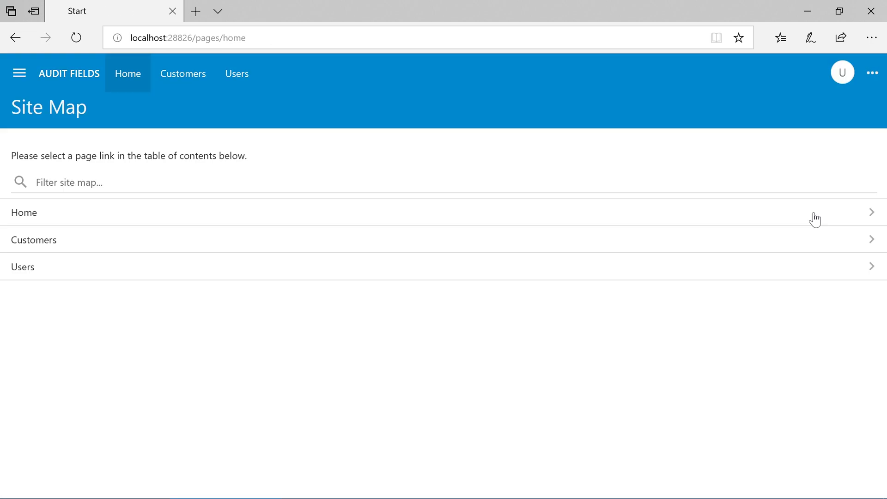
# Quick-find 'code' in Customers and open the Code On Time customer's details
pyautogui.click(790, 240)
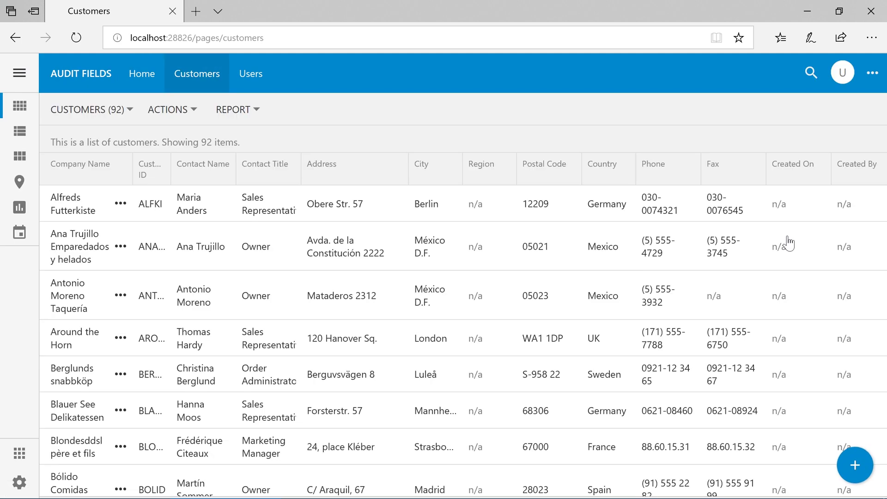
pyautogui.hotkey('ctrl', 'f')
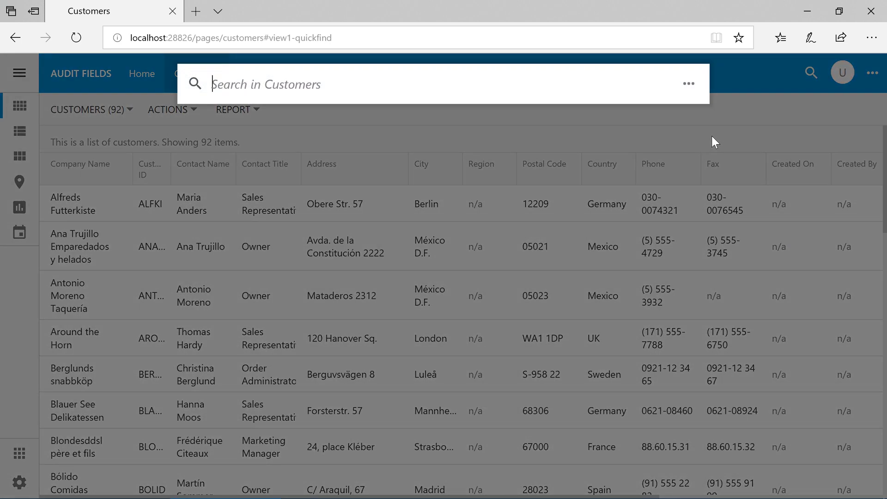
pyautogui.write('code')
pyautogui.press('Down')
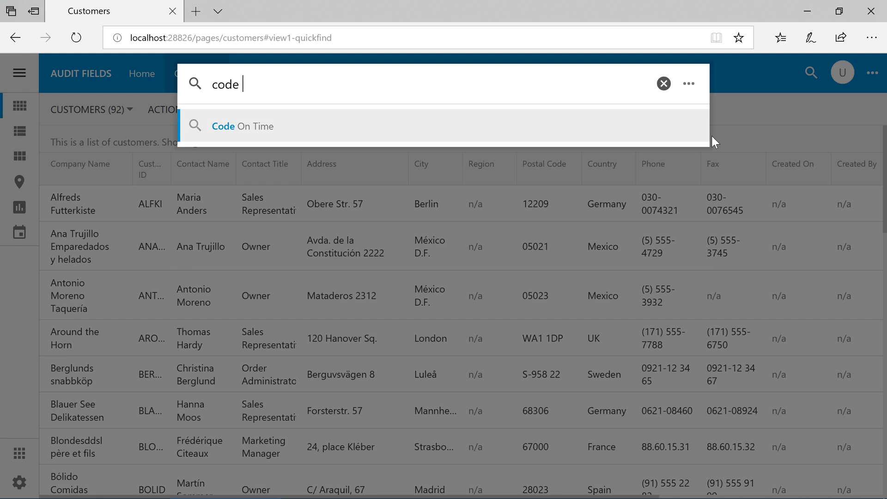
pyautogui.press('Return')
pyautogui.click(677, 206)
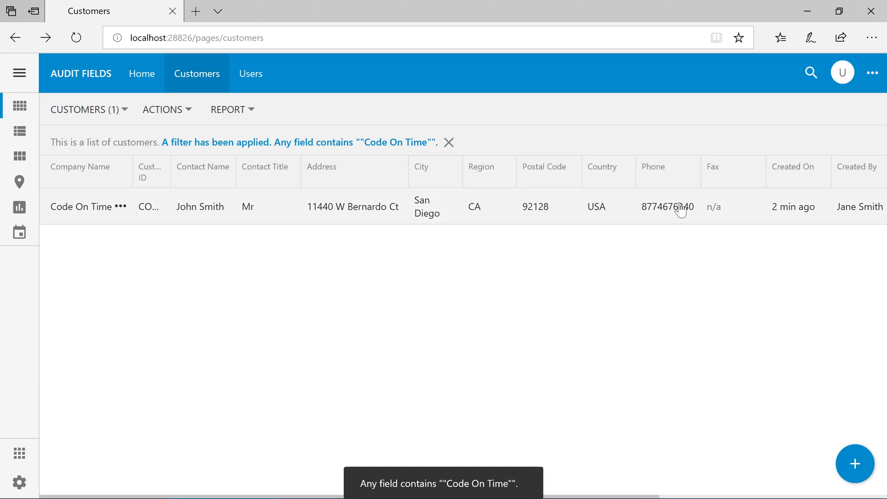
pyautogui.scroll(-3, 601, 245)
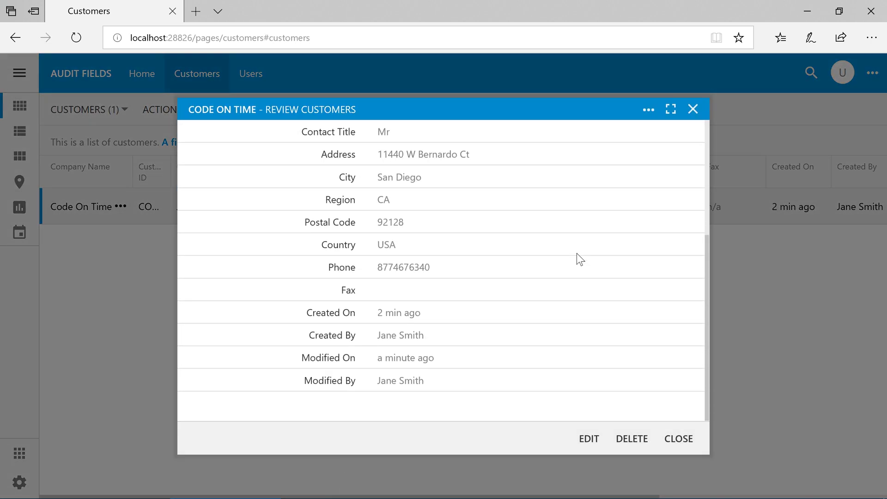
# Rename the company to 'Code On Time*', save, and reopen it to check Modified On/By
pyautogui.click(589, 438)
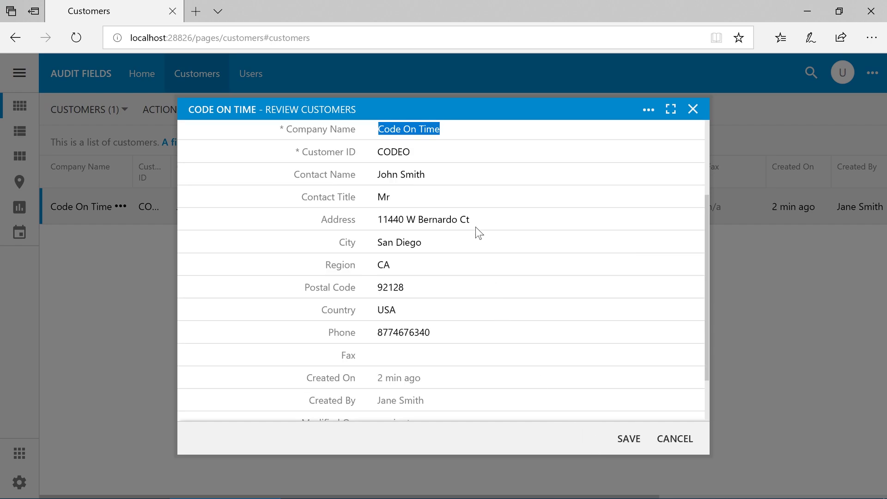
pyautogui.press('End')
pyautogui.write('*')
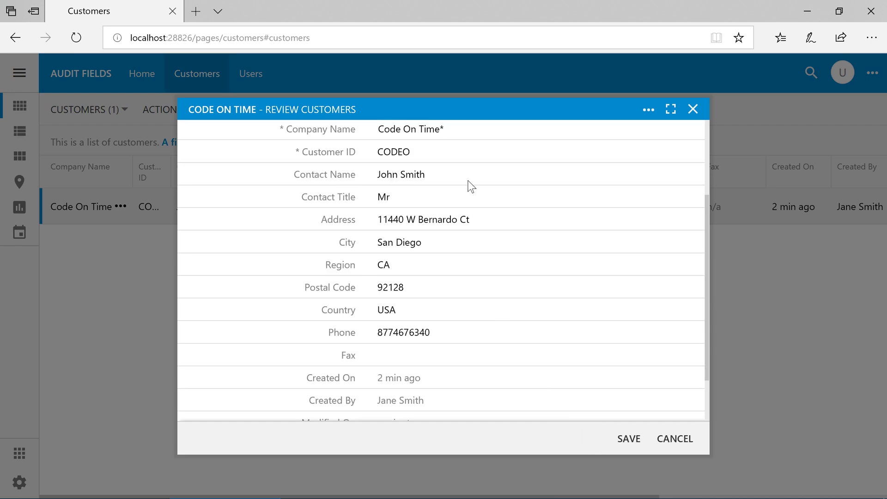
pyautogui.click(626, 439)
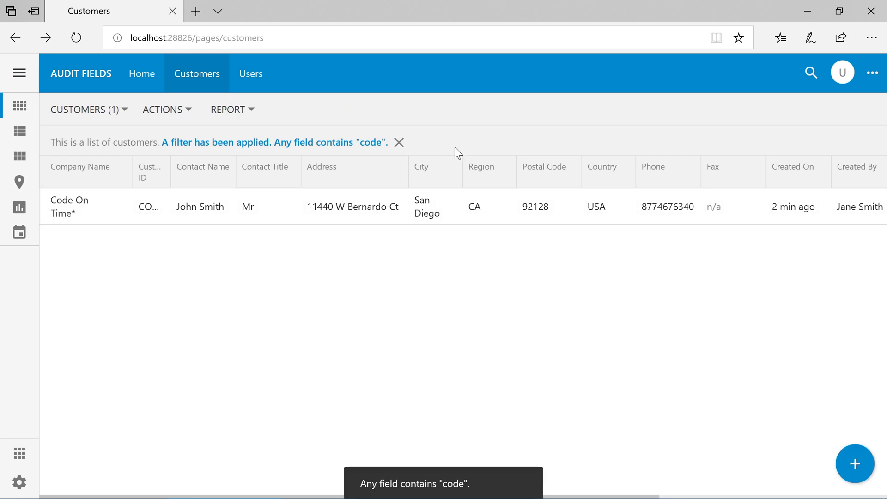
pyautogui.click(451, 203)
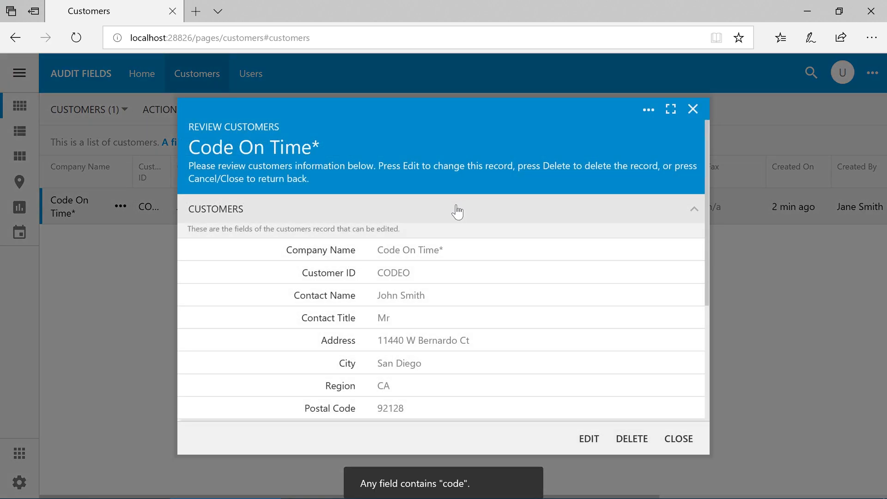
pyautogui.scroll(-5, 481, 308)
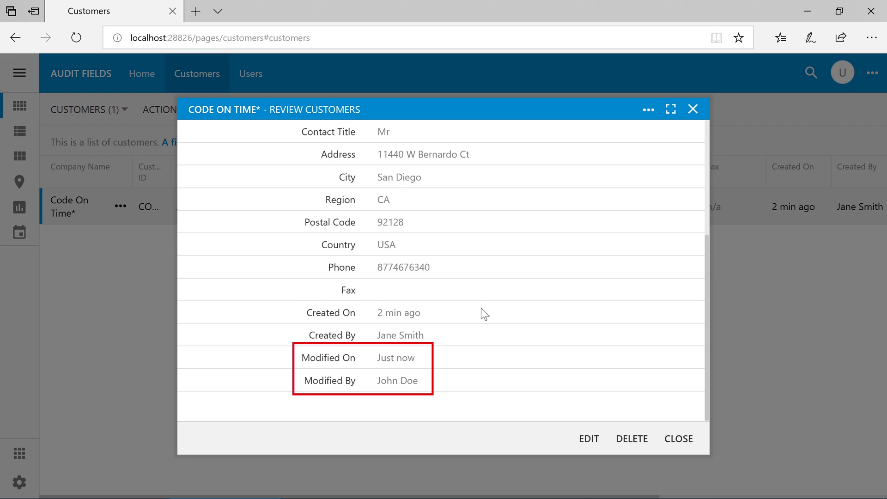
pyautogui.moveTo(395, 362)
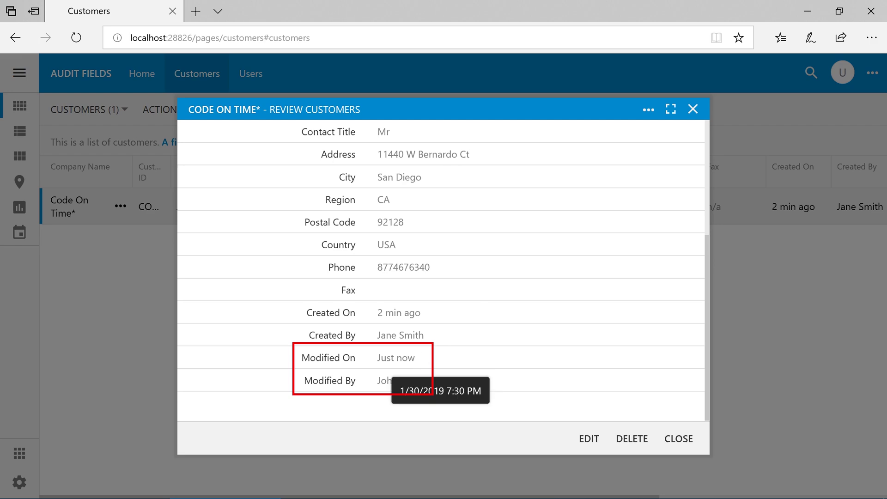